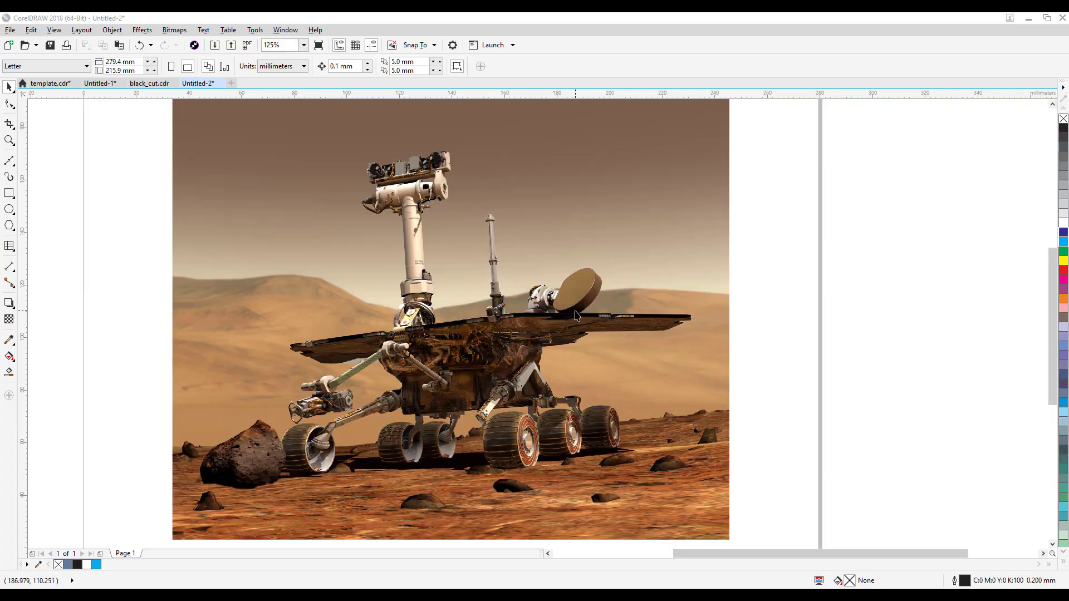
Unlock all objects on the page
scroll(471, 332, "down", 2)
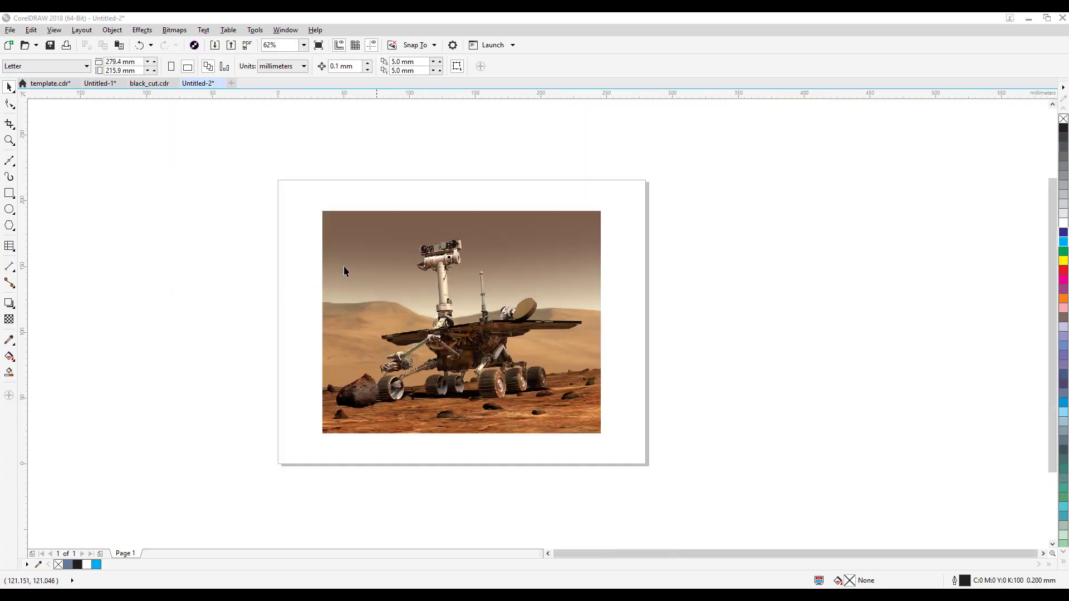
left_click_drag(271, 160, 655, 478)
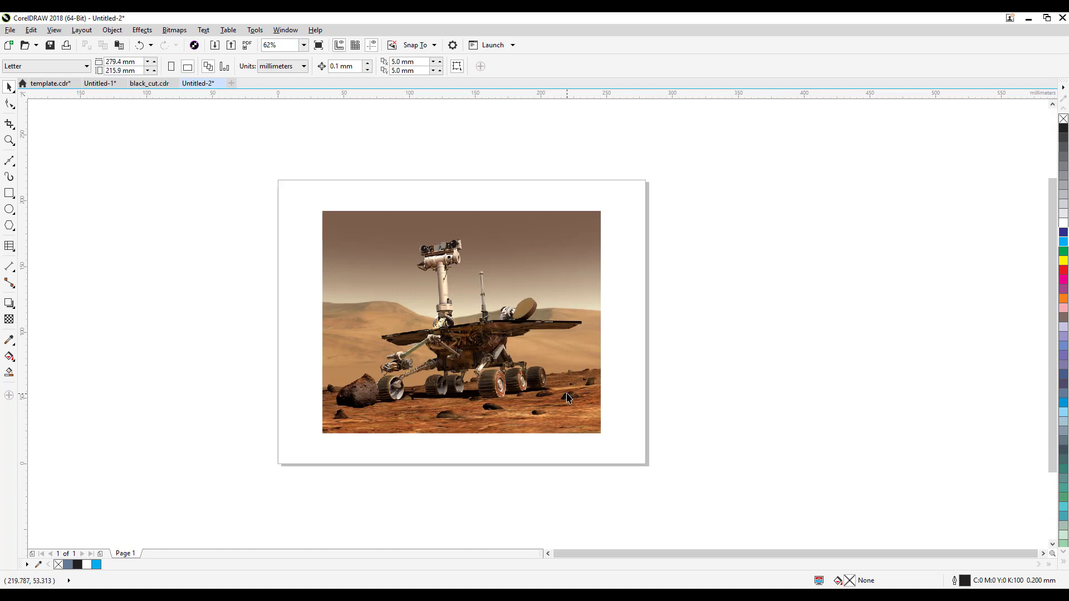
left_click(112, 30)
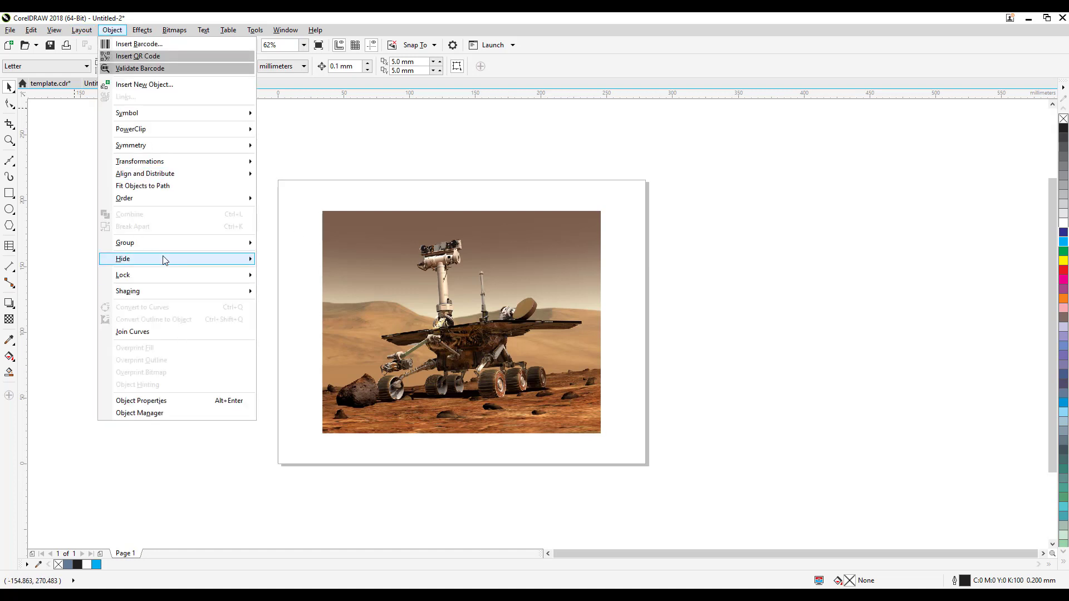
mouse_move(178, 274)
left_click(278, 298)
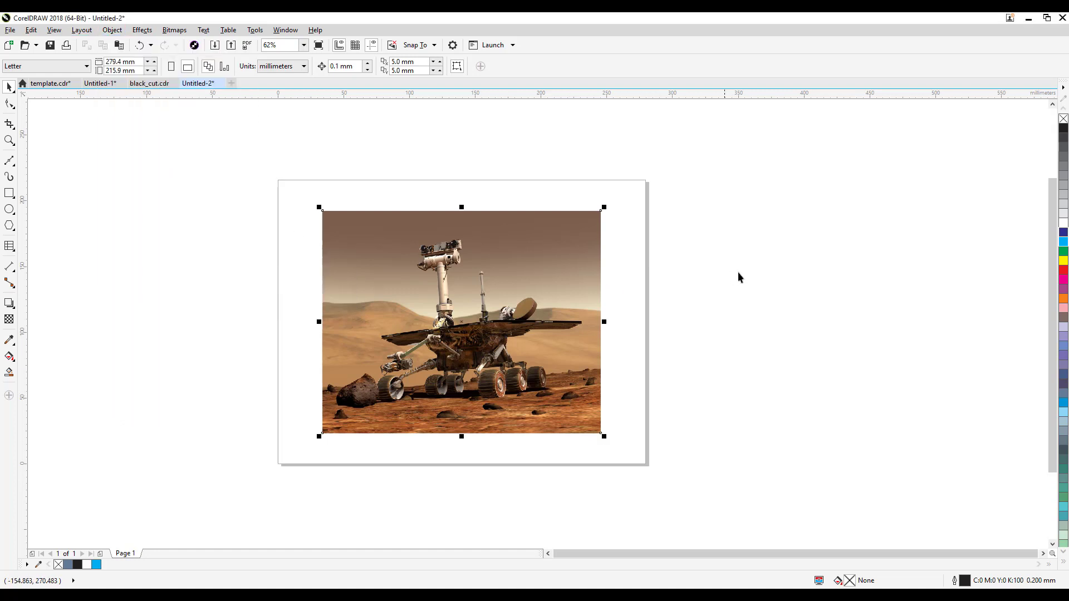
left_click(737, 277)
Scale the rover photo down to about two-thirds of its size
left_click(523, 344)
left_click_drag(606, 440, 540, 352)
key("Escape")
scroll(719, 300, "up", 2)
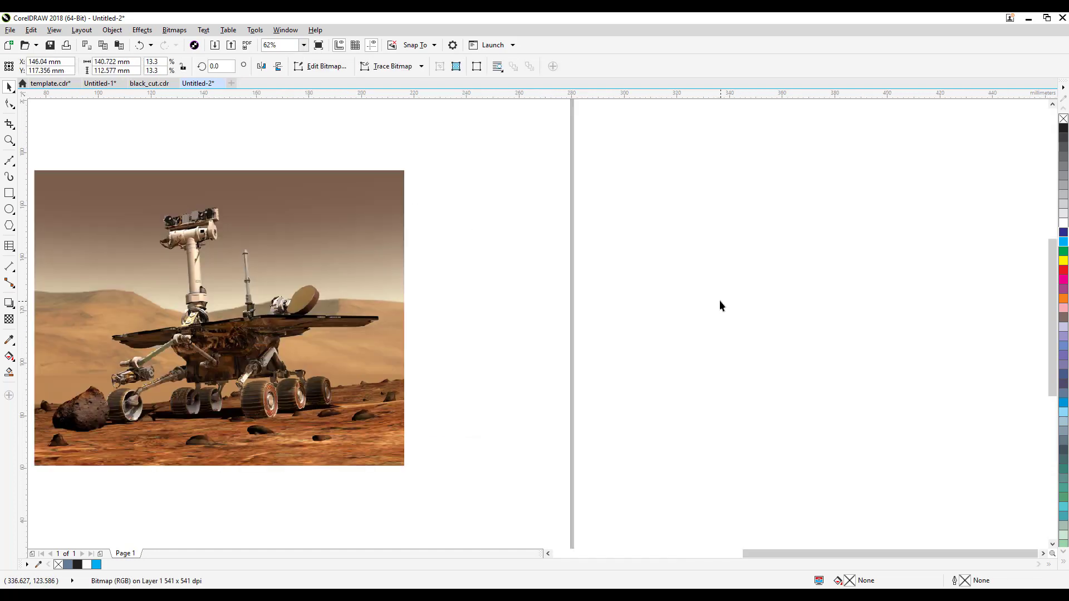
left_click_drag(720, 300, 902, 273)
scroll(663, 306, "up", 1)
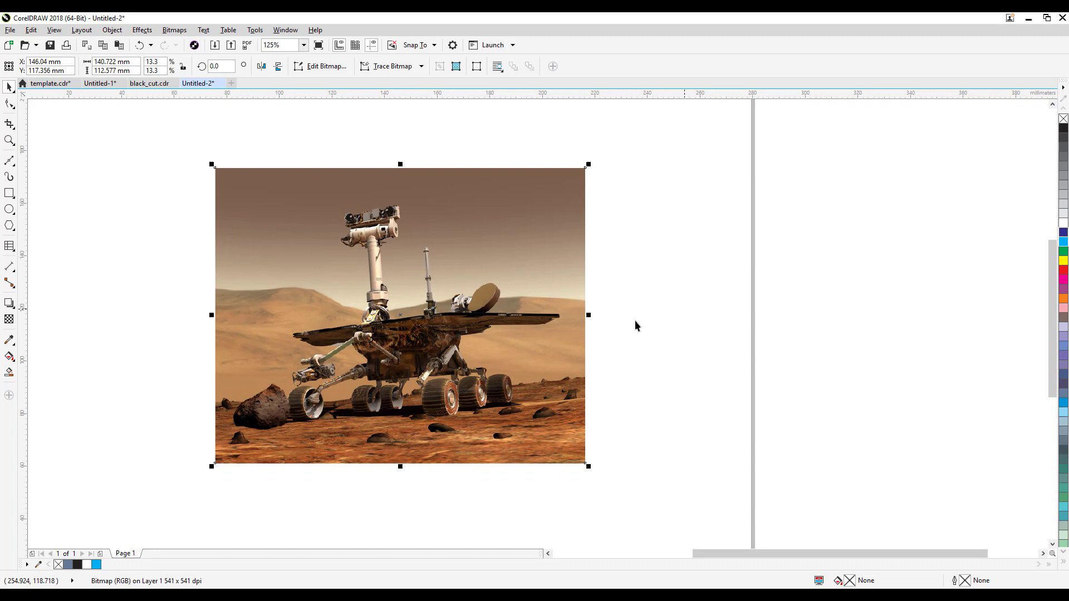
left_click(712, 301)
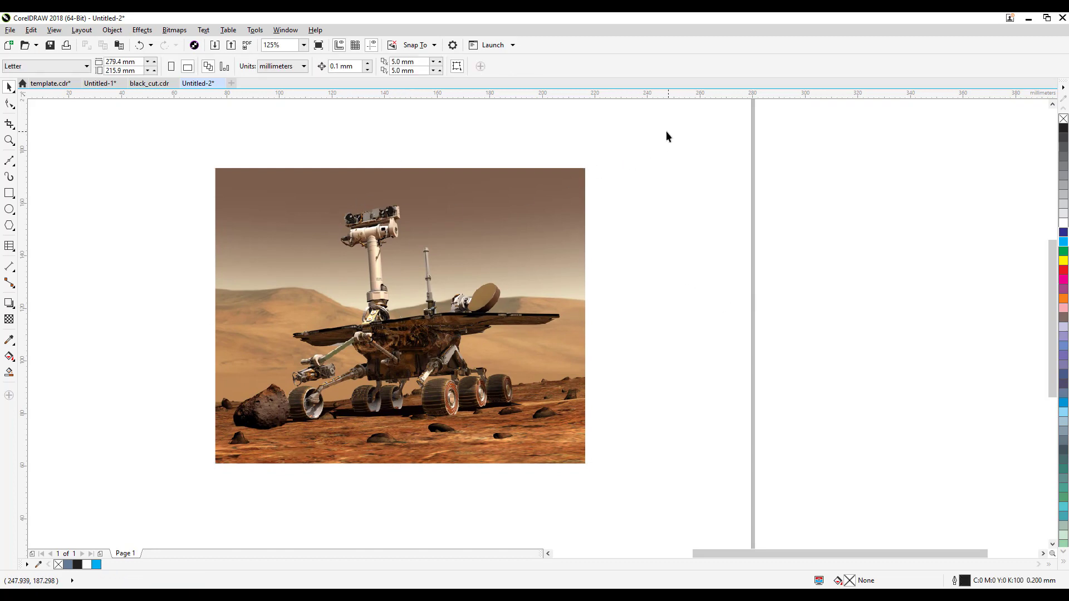
Nudge the rover photo slightly left and down on the page
scroll(666, 175, "down", 2)
left_click_drag(656, 220, 591, 256)
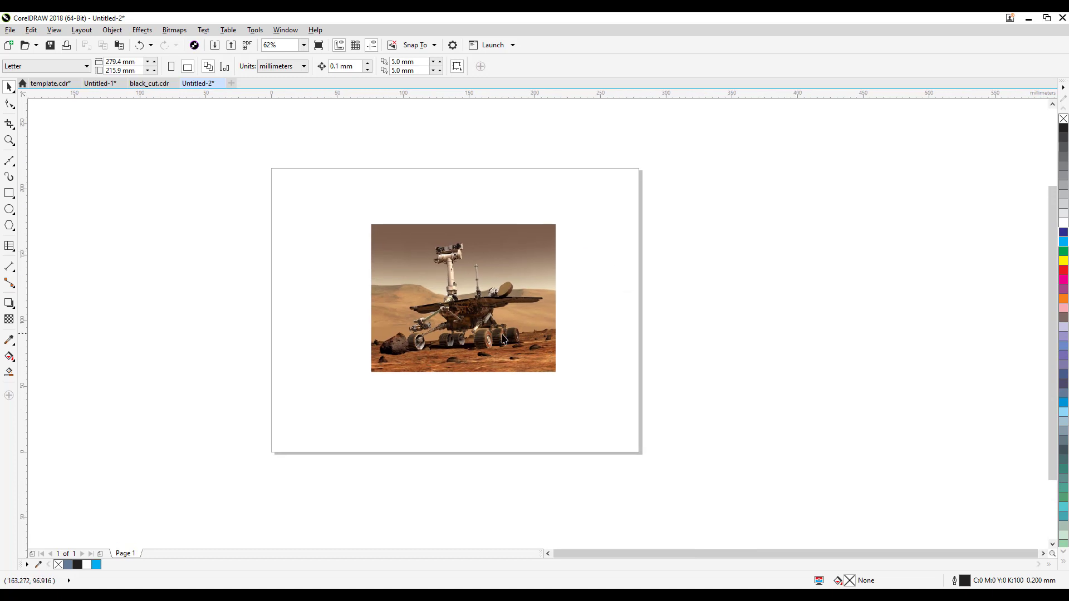
left_click_drag(492, 335, 484, 347)
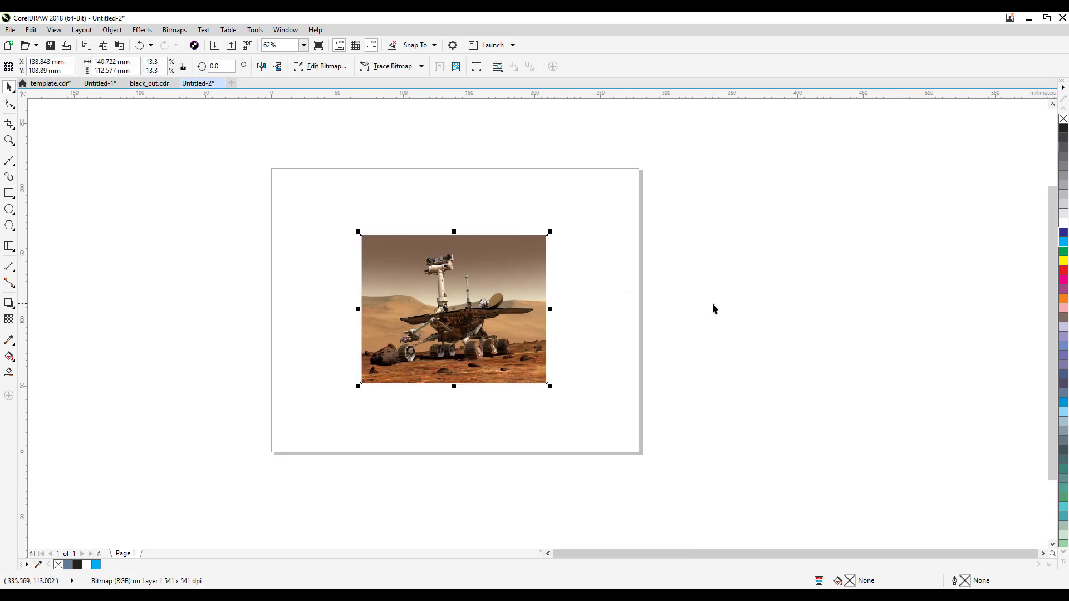
left_click(713, 303)
scroll(424, 291, "up", 2)
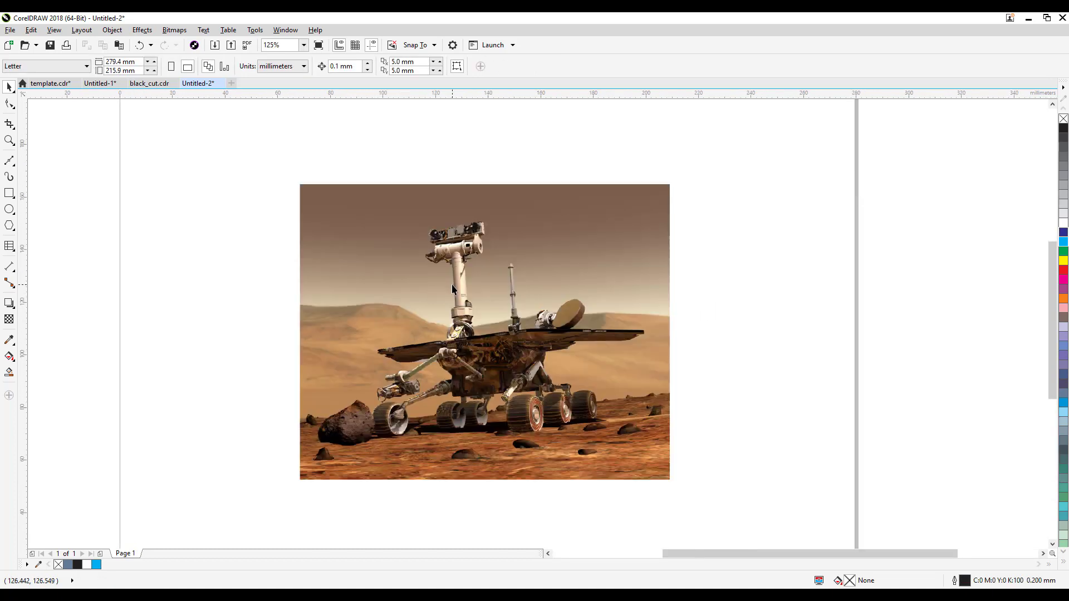
left_click_drag(452, 289, 411, 297)
scroll(330, 286, "up", 2)
scroll(332, 283, "down", 2)
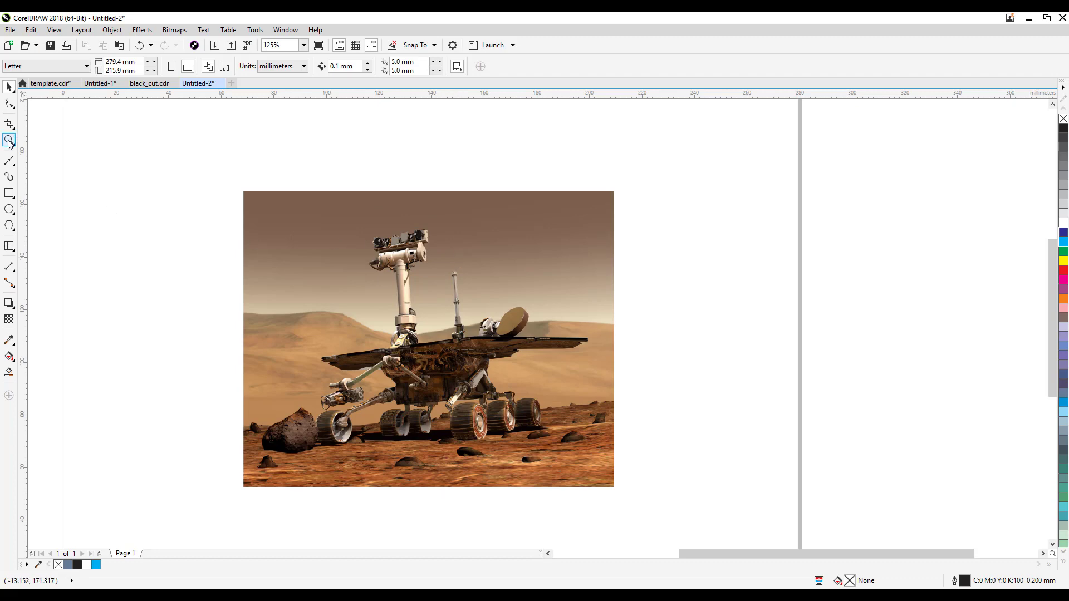
Draw a roughly 32 mm circle over the rover's mast camera and open its Lens settings
left_click(8, 209)
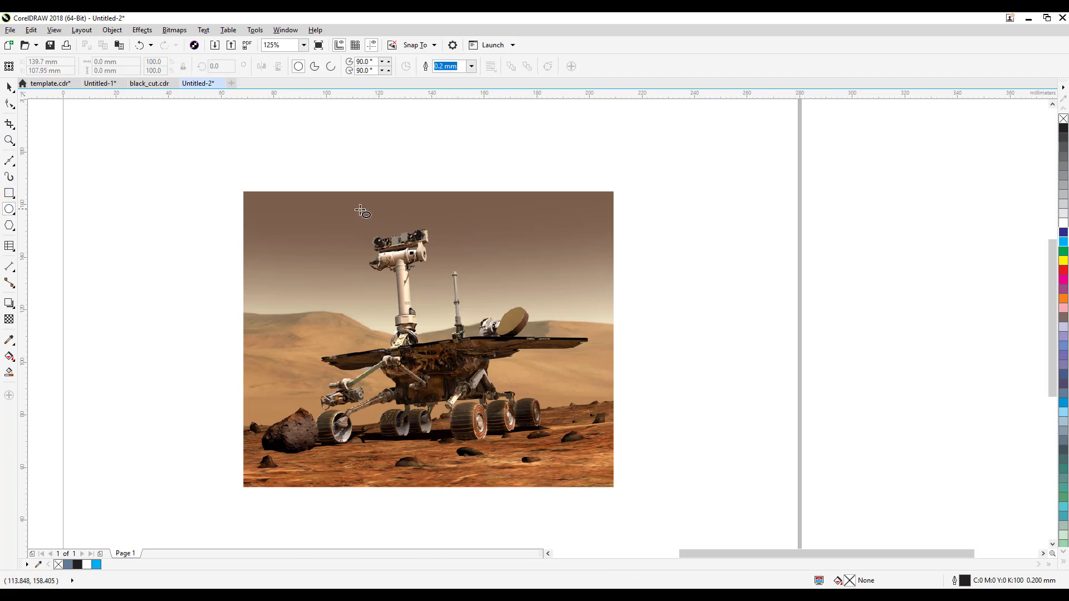
left_click_drag(359, 212, 444, 299)
key("space")
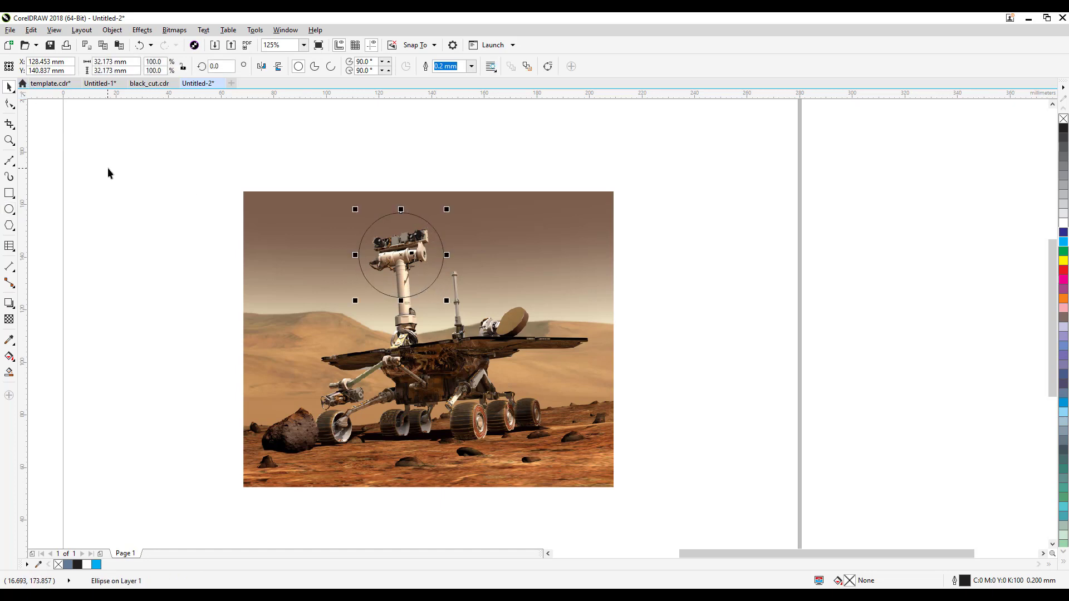
left_click_drag(438, 279, 433, 278)
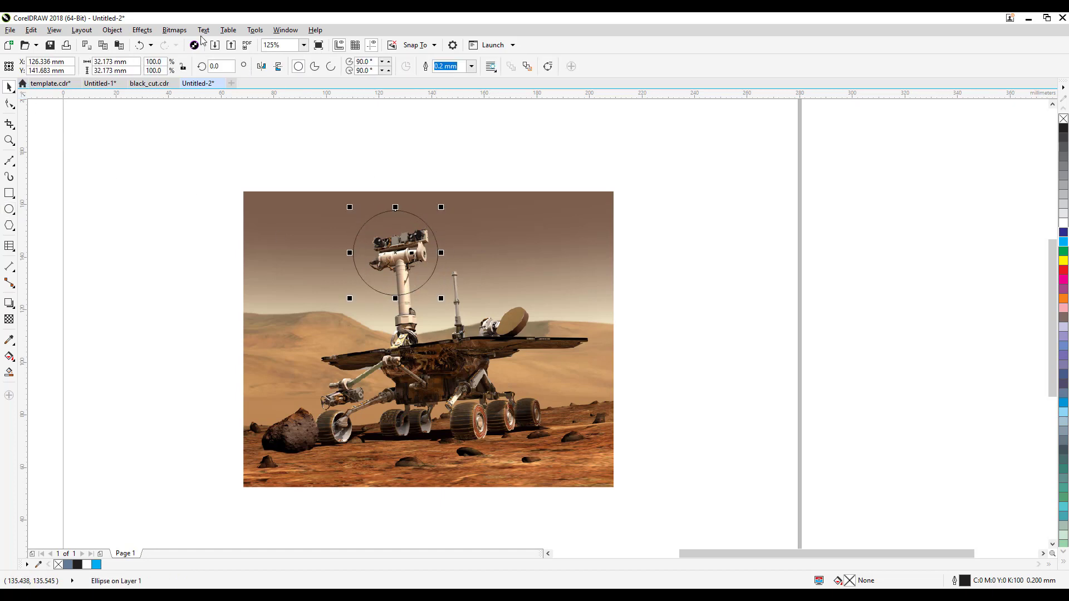
left_click(147, 33)
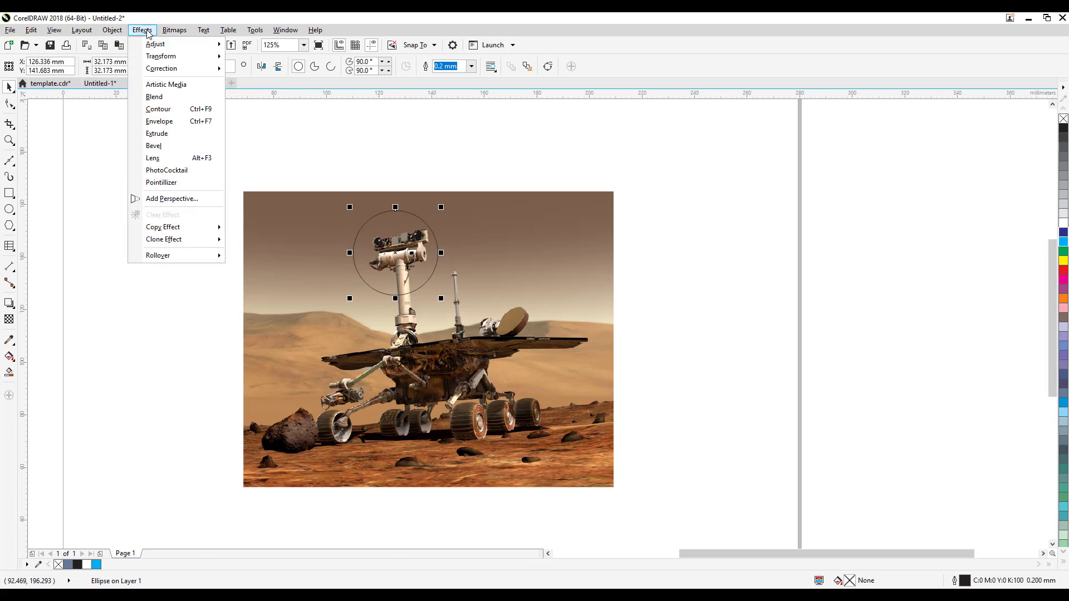
left_click(152, 158)
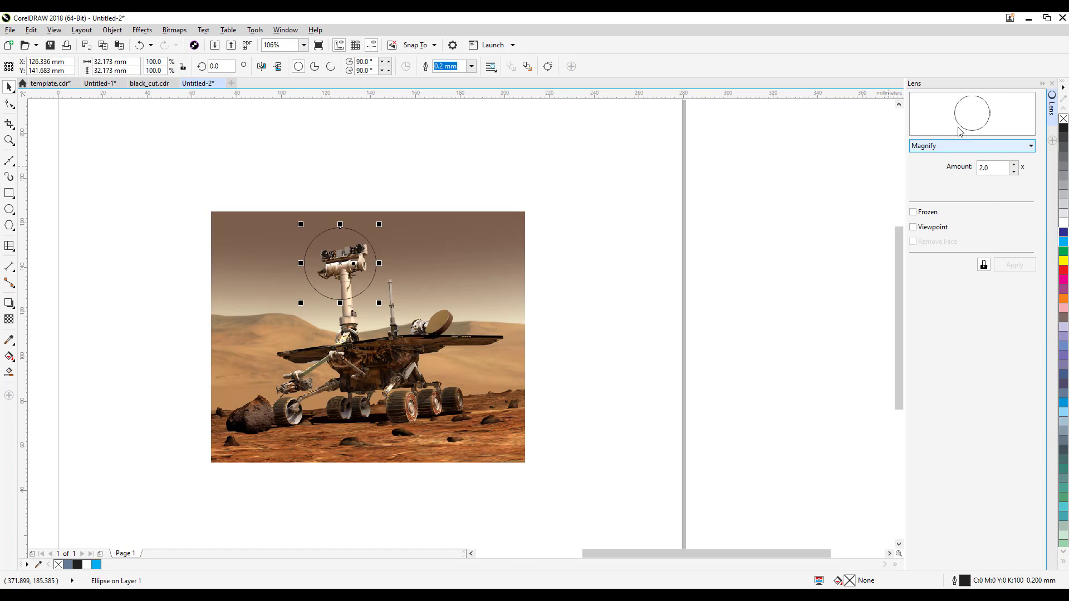
Make the circle a Brighten lens at 50% rate and shift it slightly down-right
left_click(941, 149)
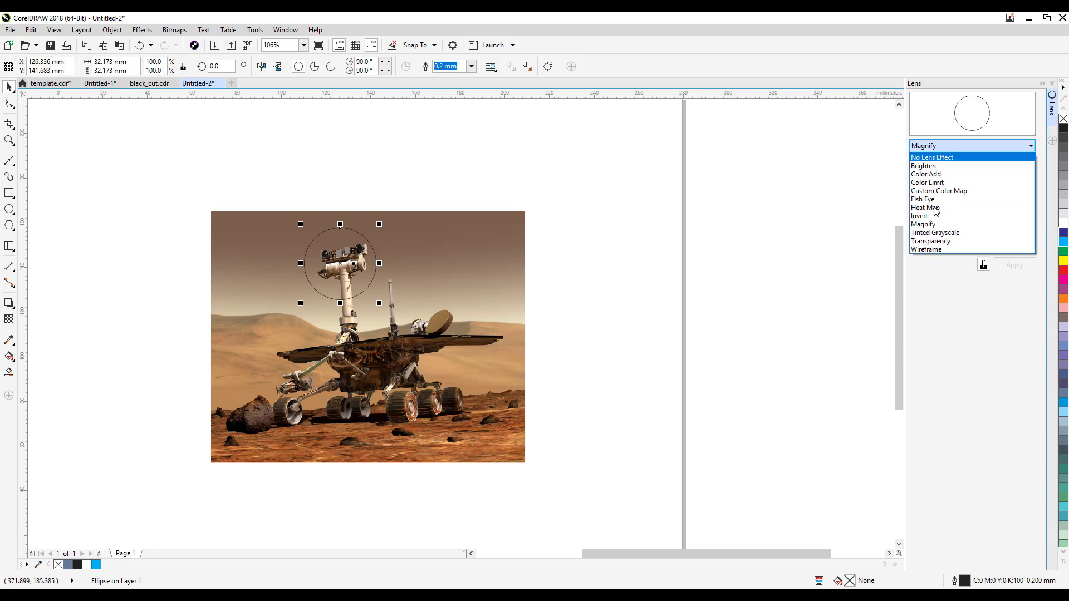
left_click(926, 168)
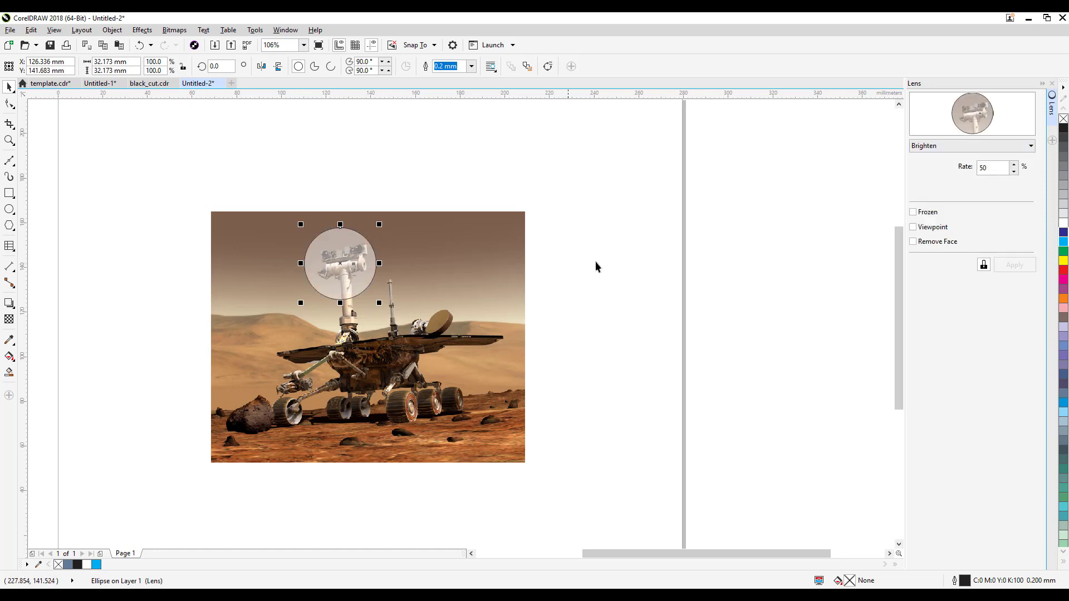
left_click(313, 279)
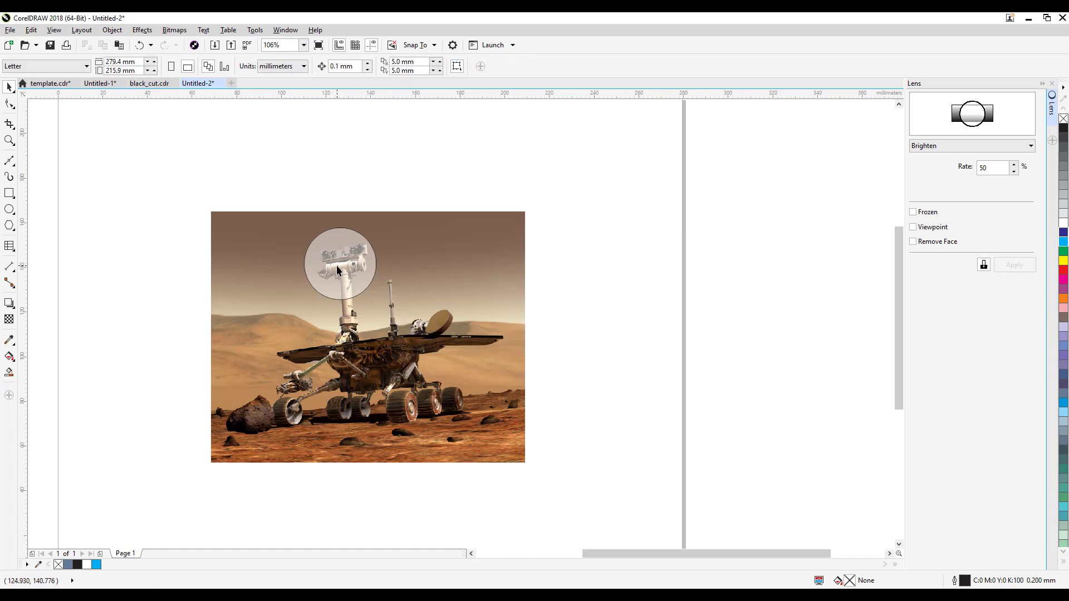
mouse_move(351, 273)
left_mouse_down()
mouse_move(375, 285)
mouse_move(329, 311)
mouse_move(336, 291)
mouse_move(357, 289)
mouse_move(352, 275)
mouse_move(417, 302)
mouse_move(435, 328)
mouse_move(356, 268)
left_mouse_up()
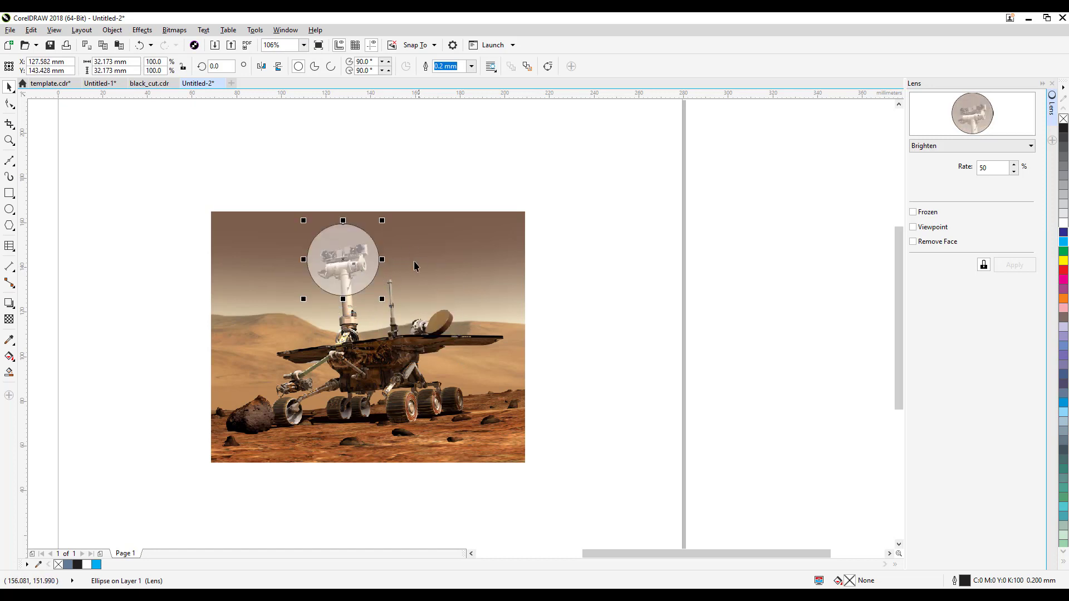
Switch the lens to Magnify at 2.0x and move it left onto the camera head
left_click(949, 147)
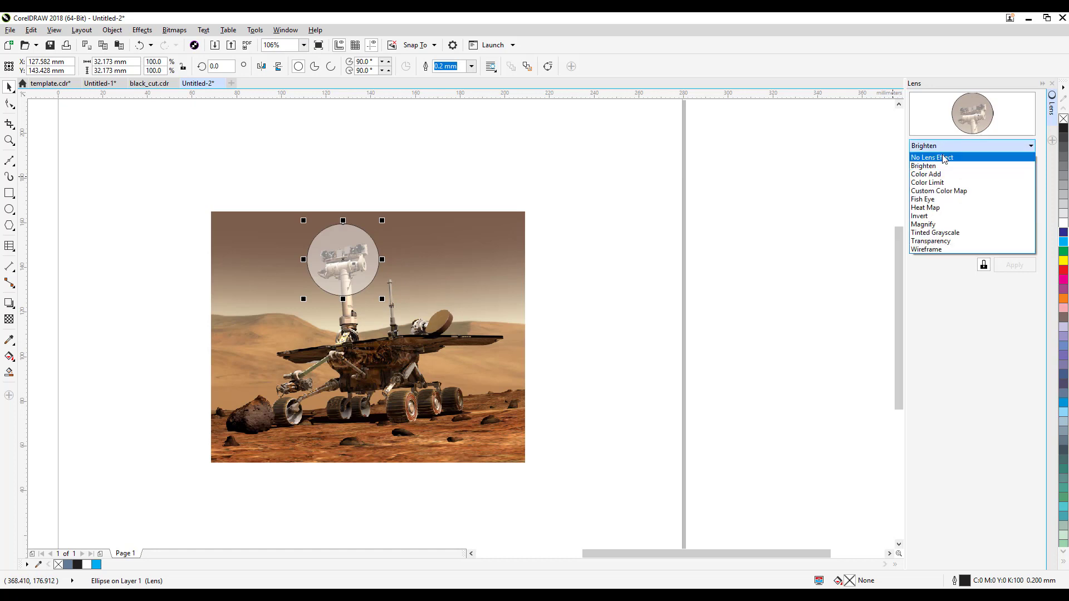
left_click(931, 225)
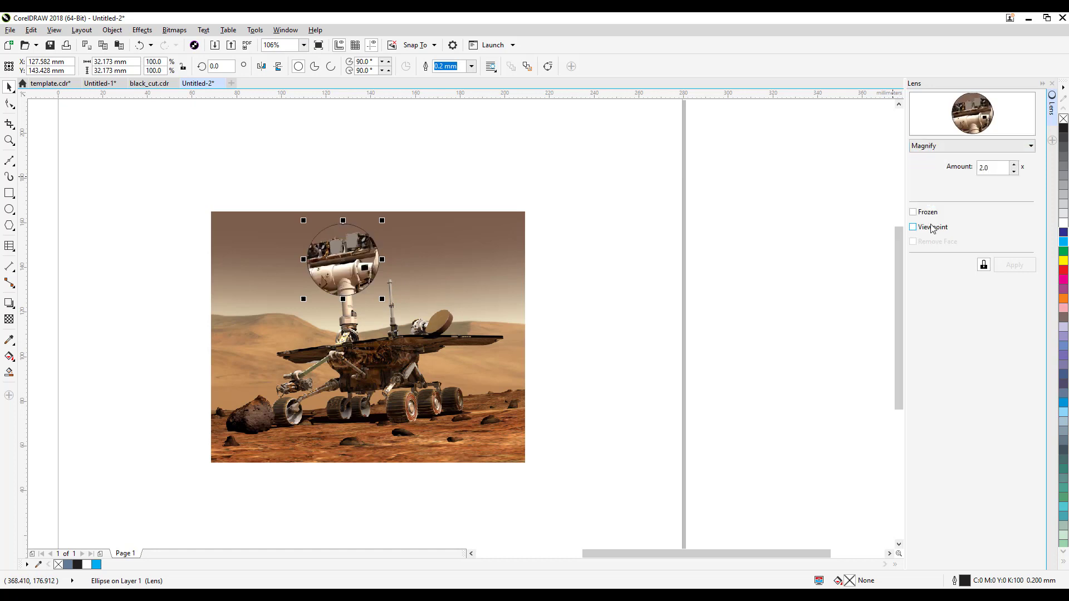
mouse_move(350, 274)
left_mouse_down()
mouse_move(329, 268)
mouse_move(365, 294)
mouse_move(334, 261)
left_mouse_up()
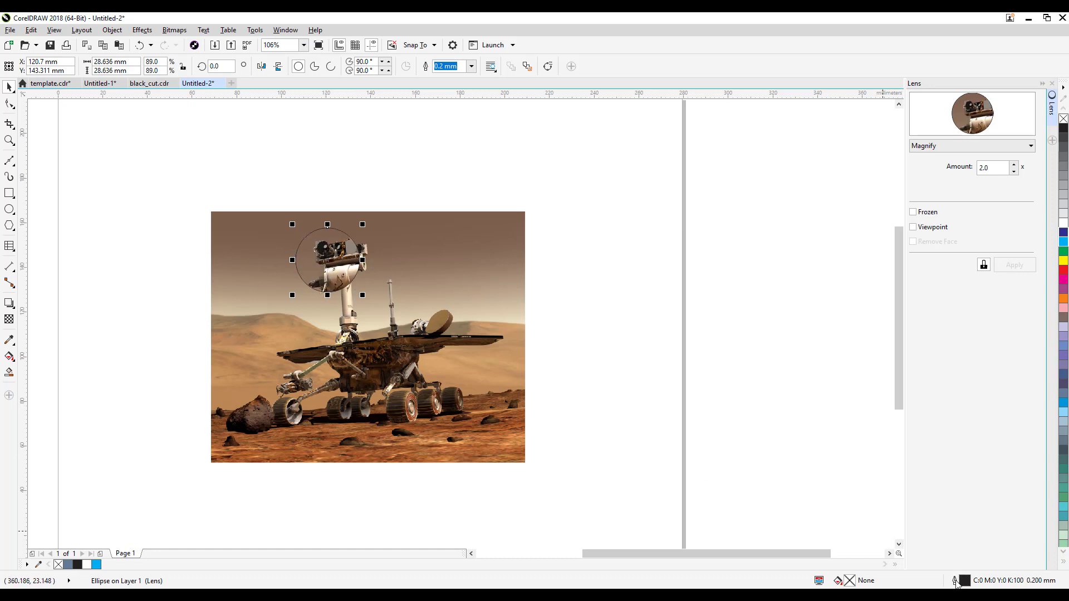
Give the lens circle a 3.0 mm outline in brown sampled from the photo's soil
double_click(956, 583)
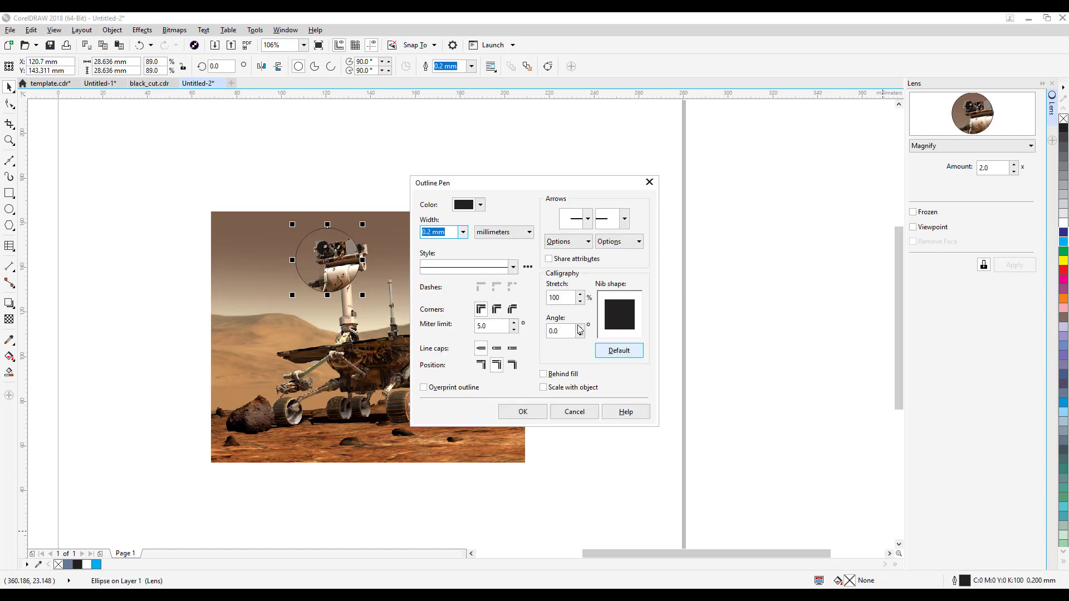
left_click(463, 233)
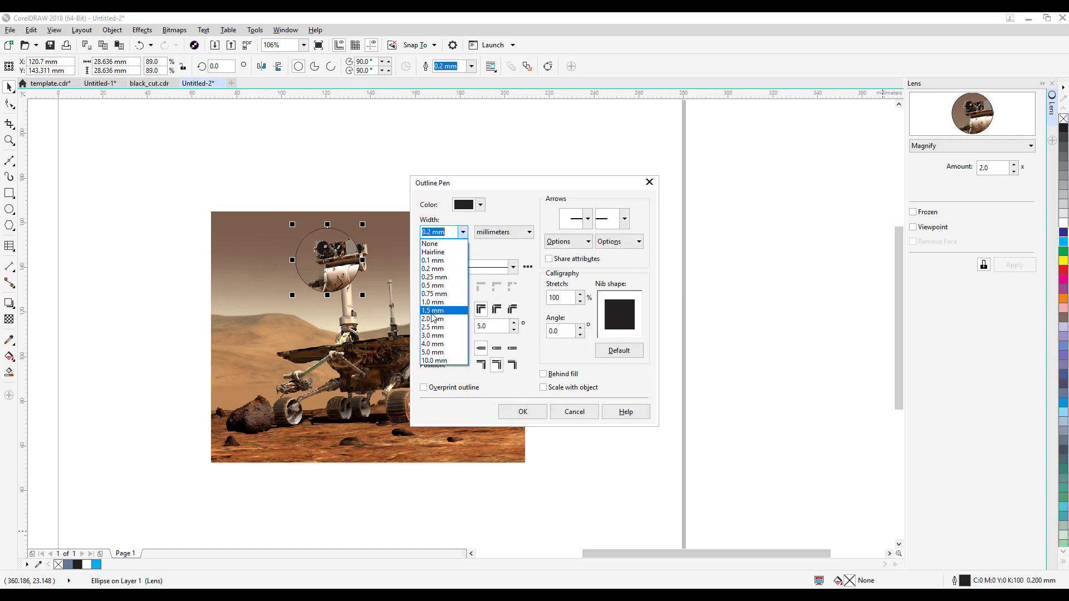
left_click(434, 339)
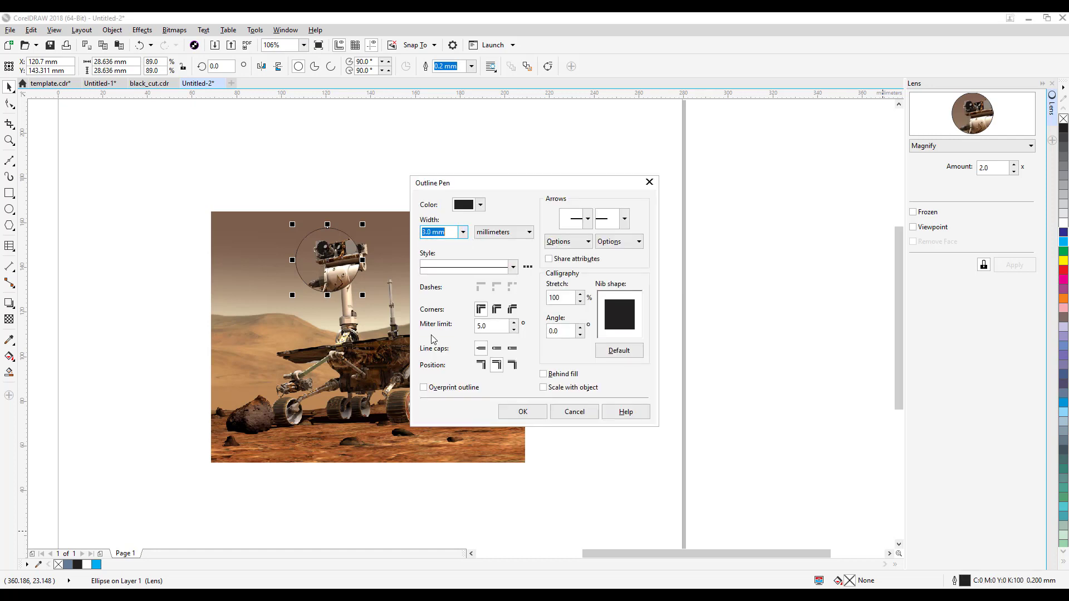
left_click(480, 205)
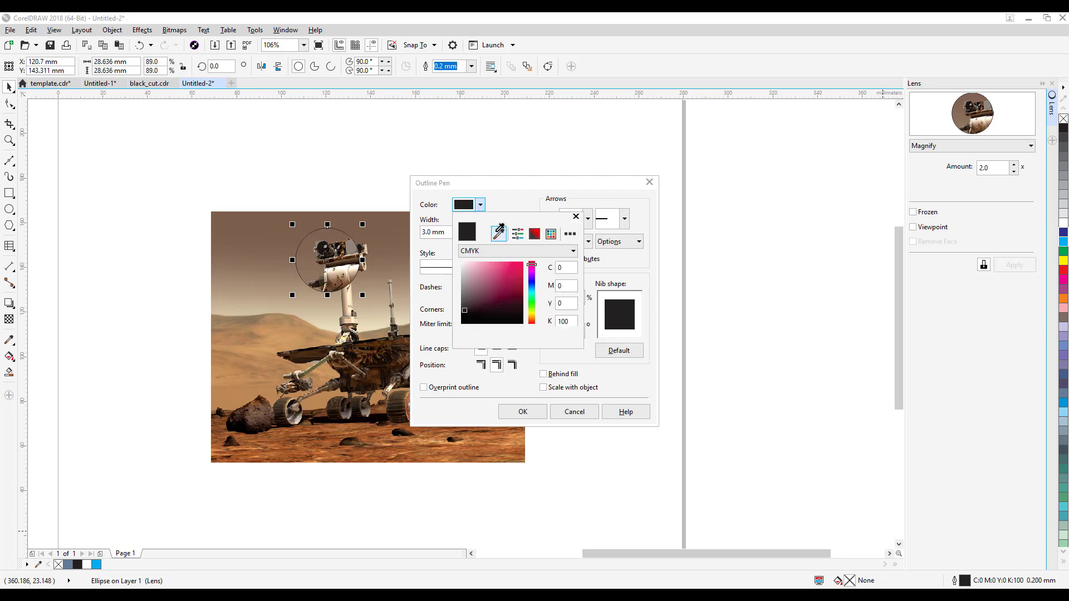
left_click(499, 233)
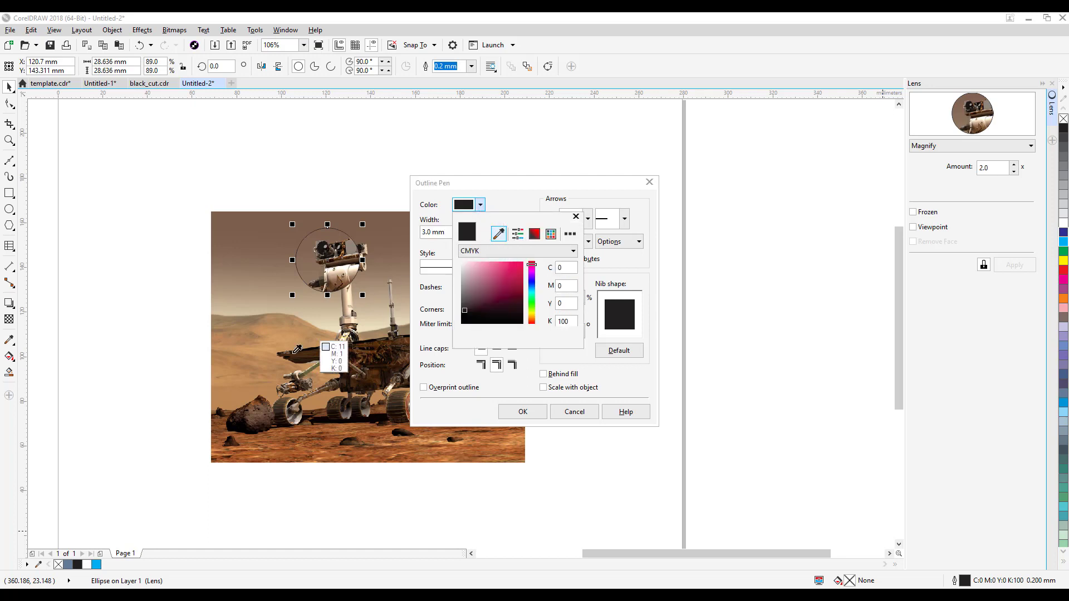
left_click(215, 444)
left_click(510, 414)
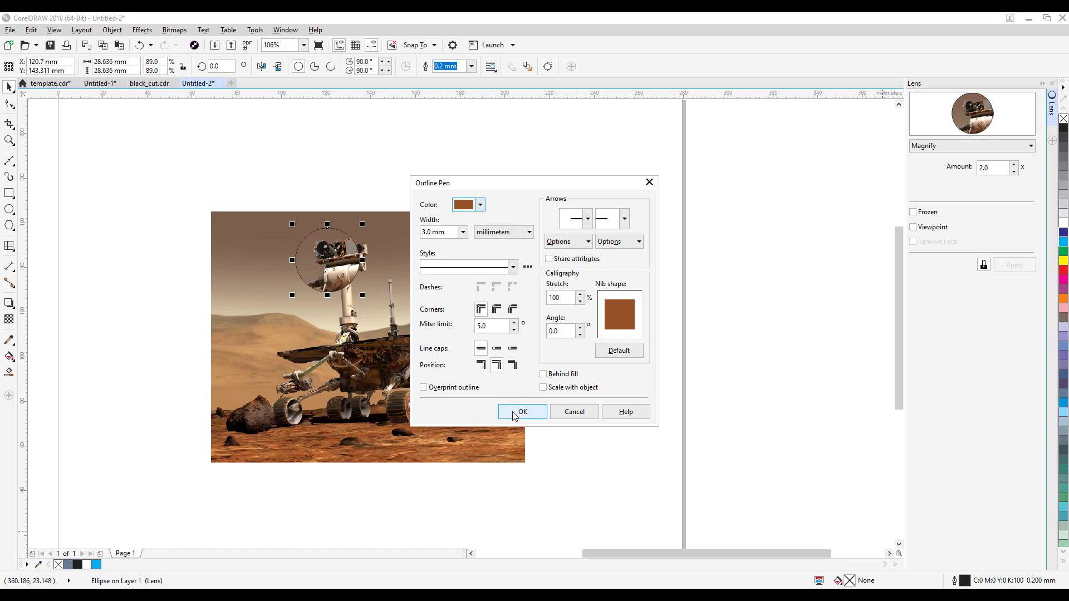
left_click(516, 413)
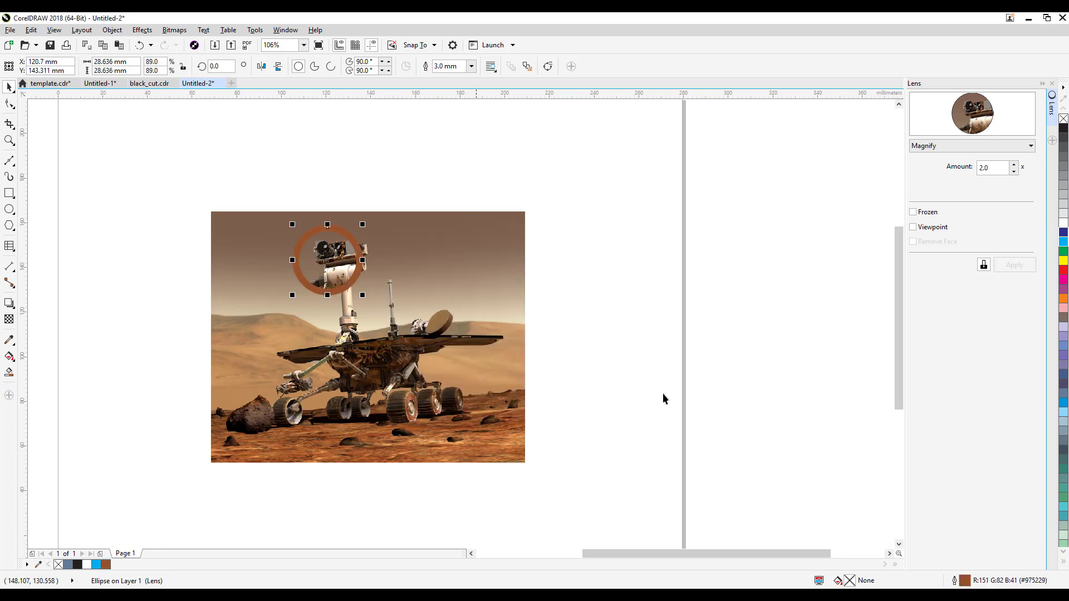
Reduce the circle's outline width to 1.0 mm and reposition it over the rover
double_click(955, 582)
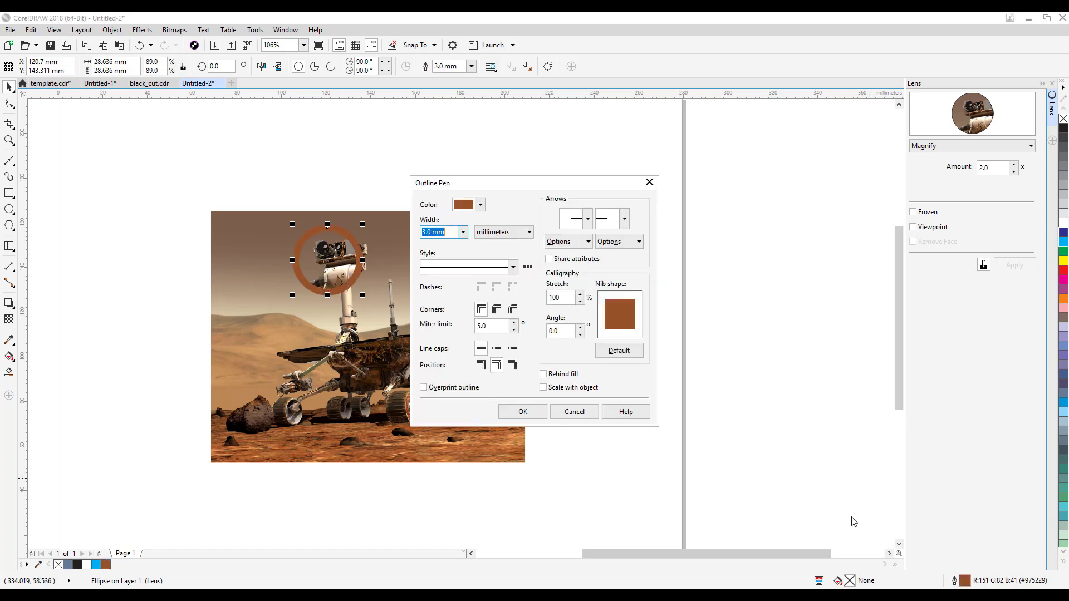
left_click(463, 232)
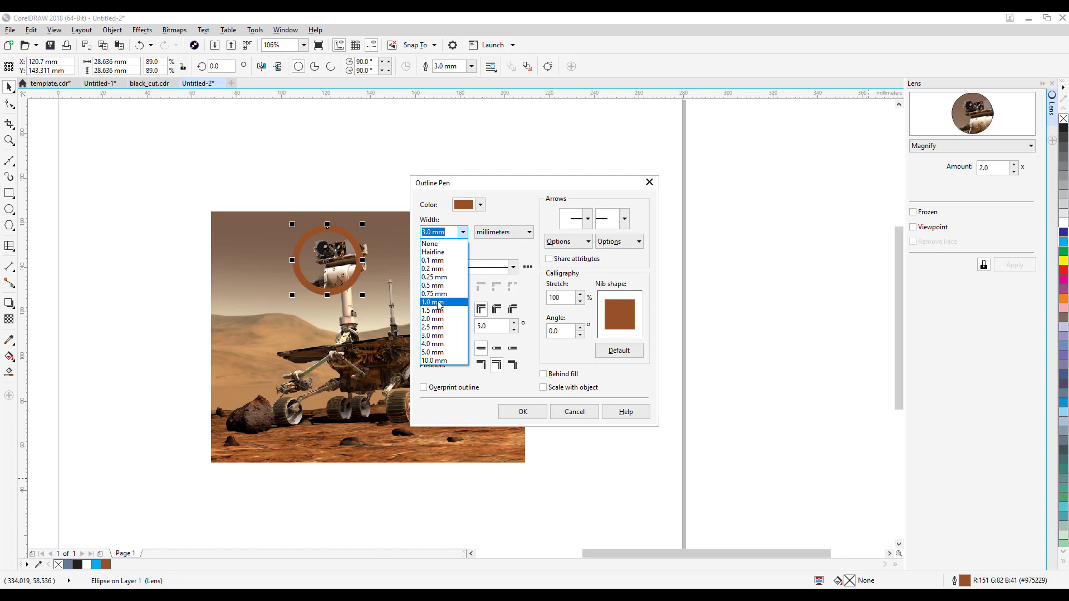
left_click(439, 303)
left_click(523, 412)
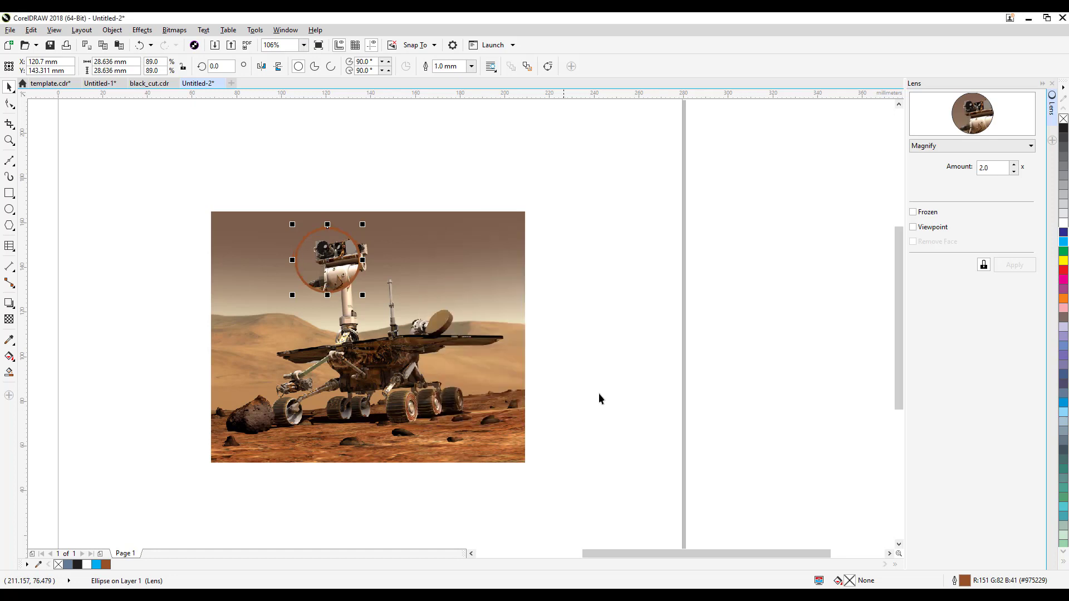
left_click(567, 366)
mouse_move(336, 267)
left_mouse_down()
mouse_move(335, 326)
mouse_move(390, 304)
mouse_move(384, 362)
mouse_move(365, 370)
mouse_move(410, 365)
mouse_move(364, 348)
mouse_move(329, 253)
mouse_move(332, 263)
left_mouse_up()
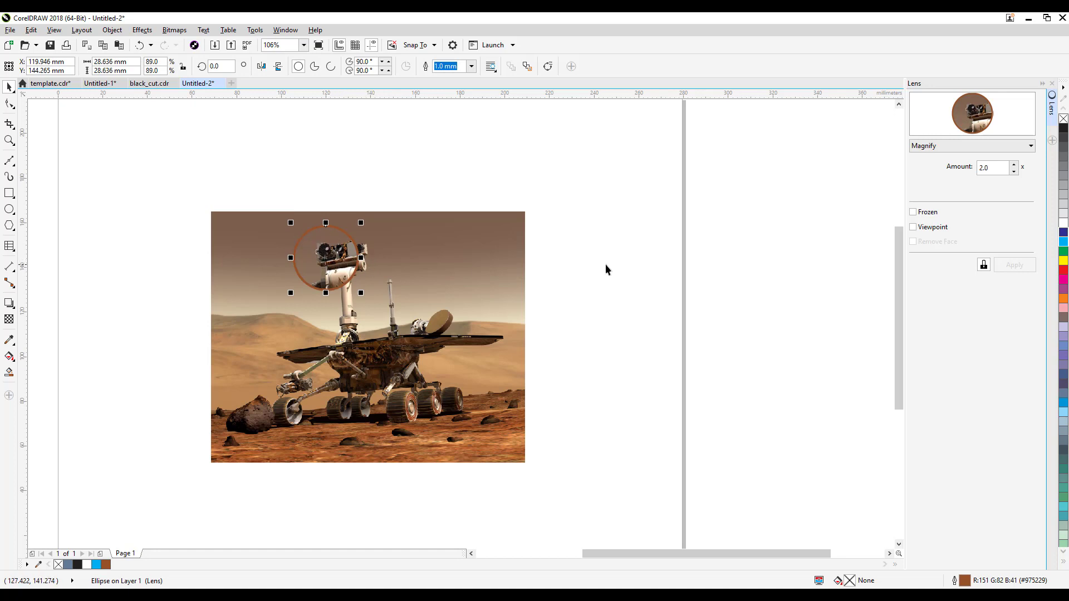
Freeze the Magnify lens and move the frozen circle off the photo to the upper right
left_click(914, 212)
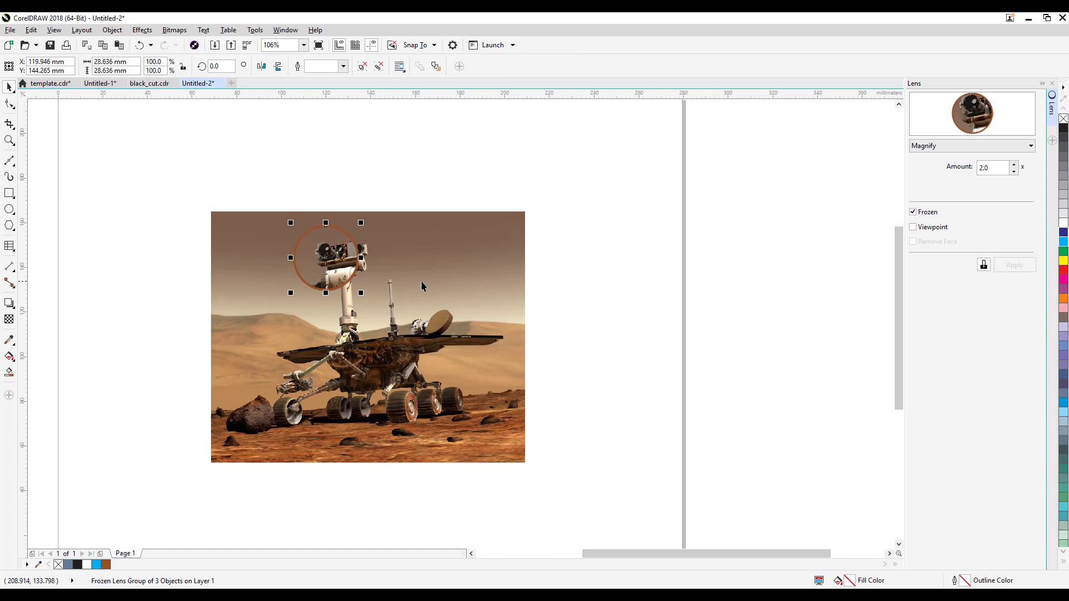
left_click_drag(334, 254, 314, 295)
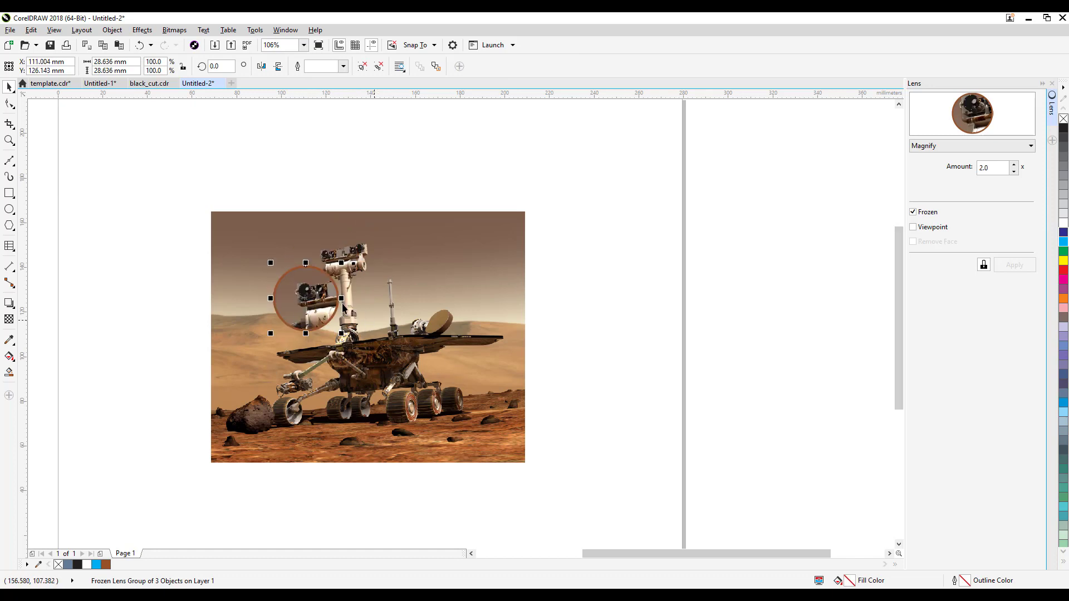
left_click_drag(308, 295, 543, 161)
left_click_drag(587, 217, 507, 262)
left_click(520, 247)
left_click_drag(477, 207, 465, 212)
Draw a straight Bézier line from the camera head to the lens circle's edge
left_click(526, 238)
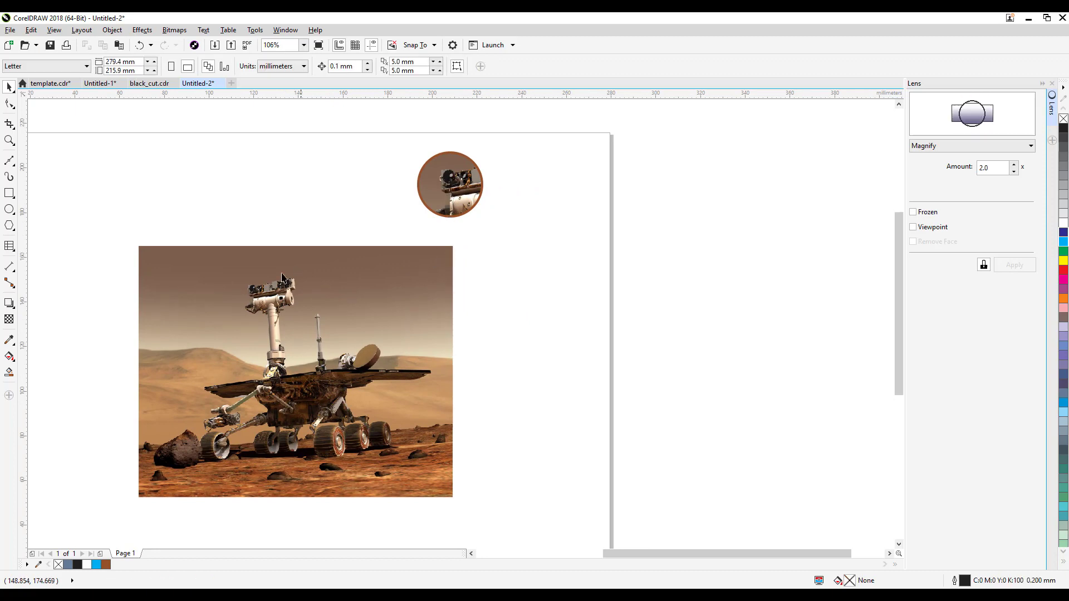
left_click(10, 161)
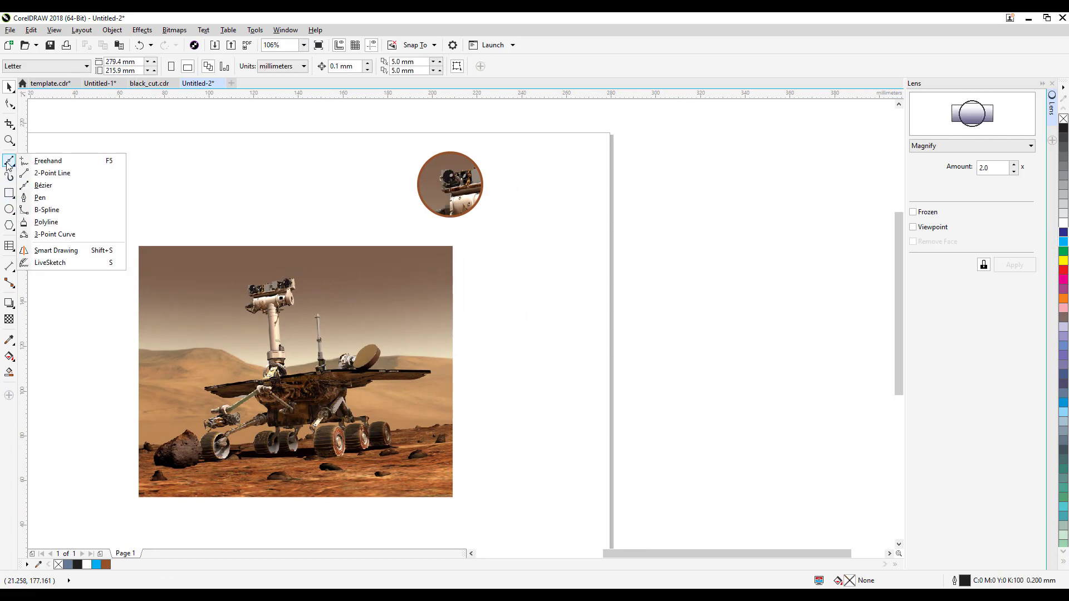
left_click(55, 188)
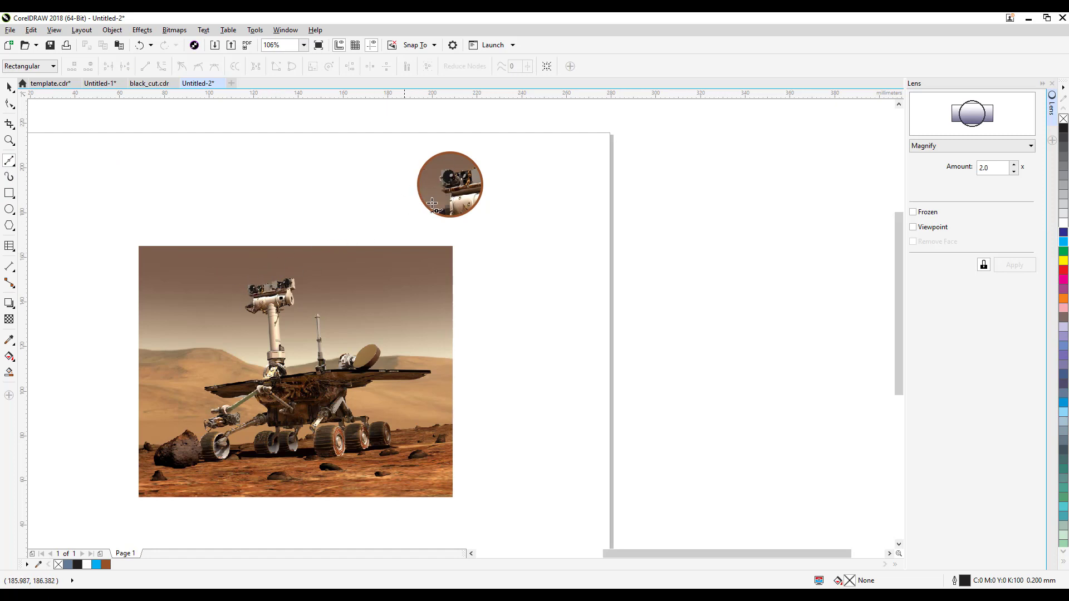
left_click(255, 284)
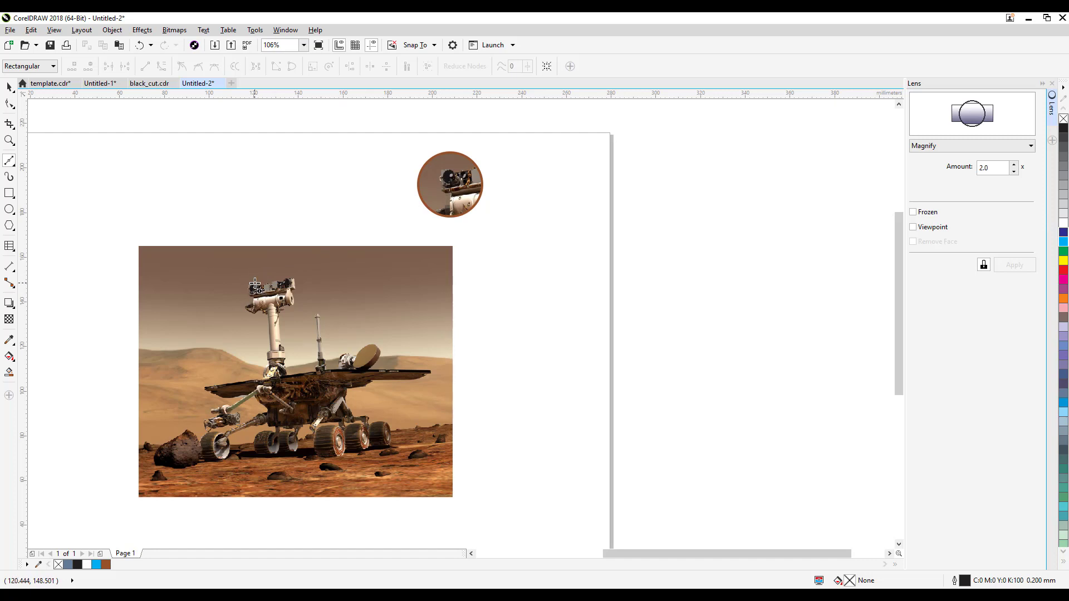
left_click(421, 201)
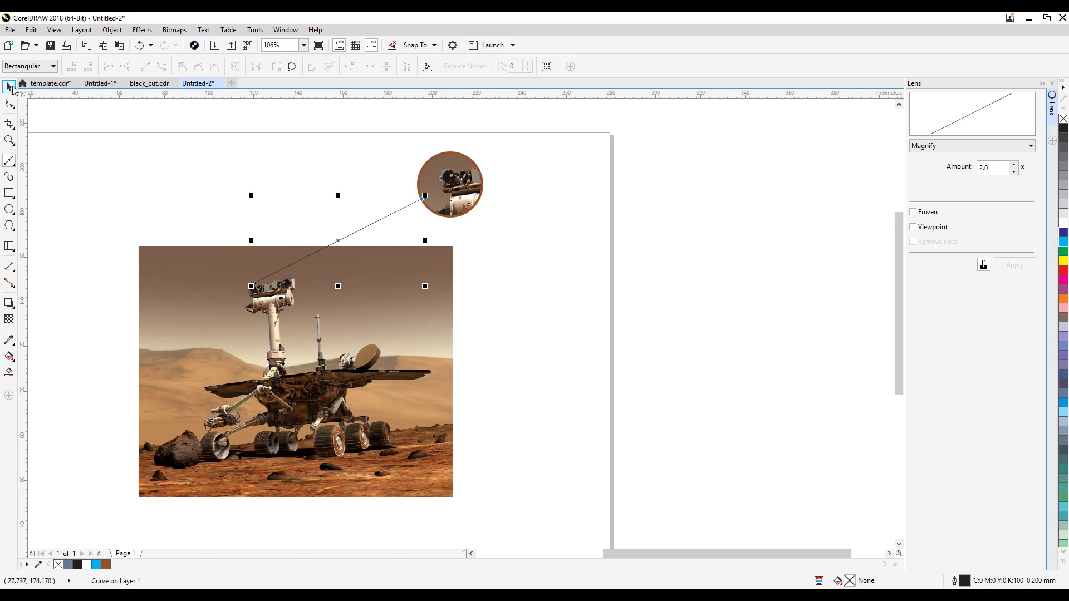
Set the connecting line's outline width to 1.0 mm
left_click(10, 87)
left_click(310, 256)
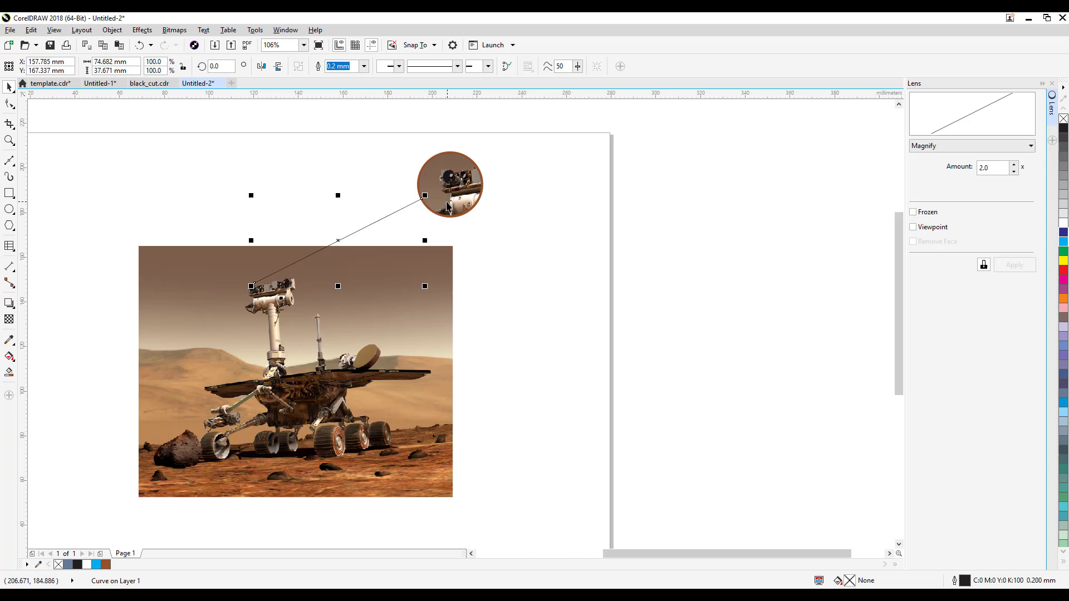
left_click(363, 67)
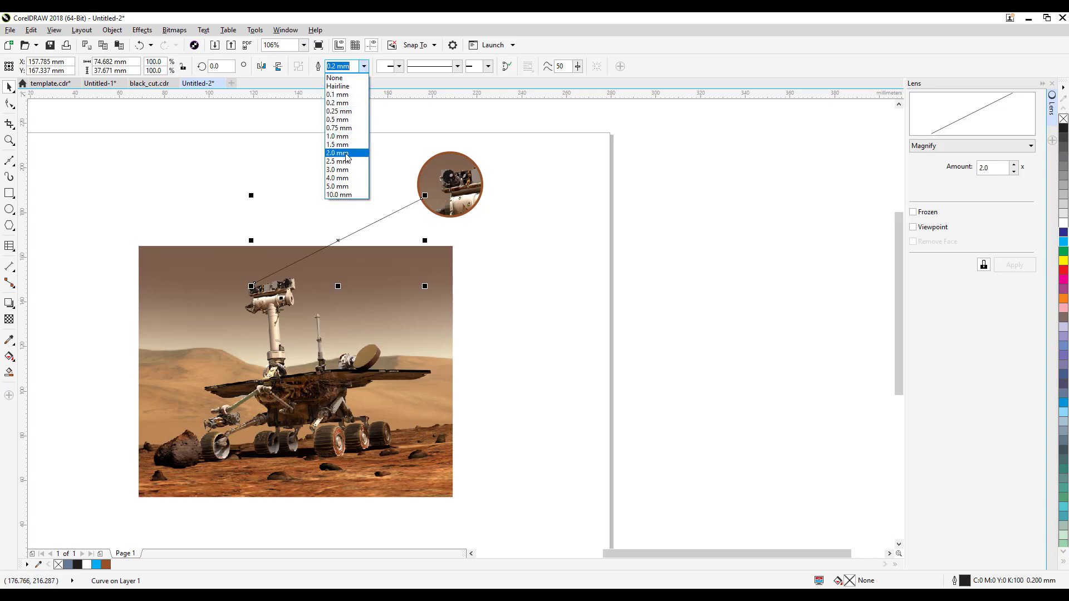
left_click(345, 137)
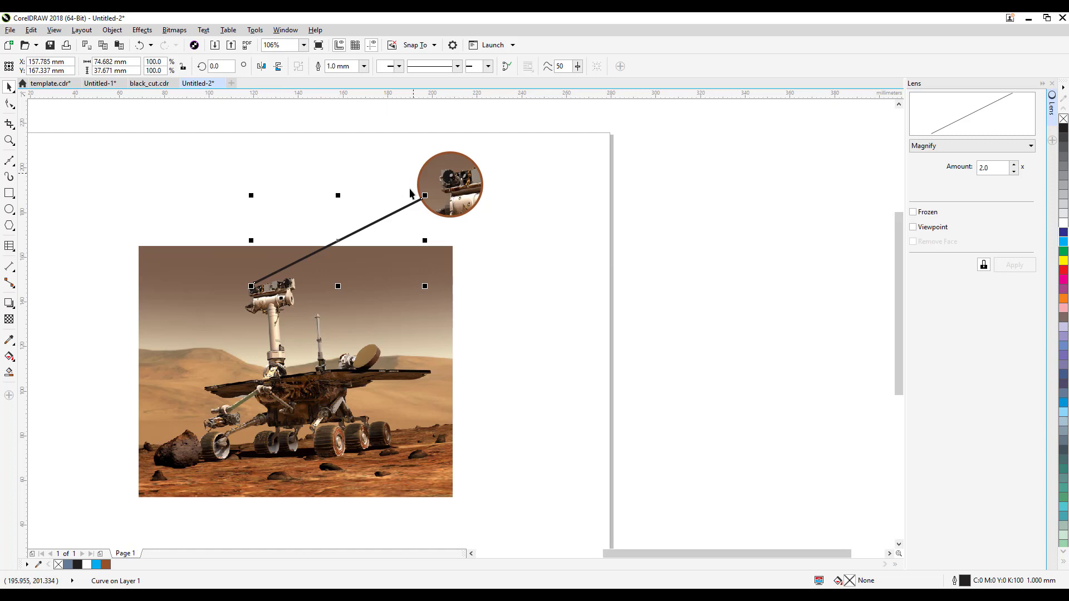
Colour the connector line brown (#975229) by sampling the lens circle's outline
double_click(957, 582)
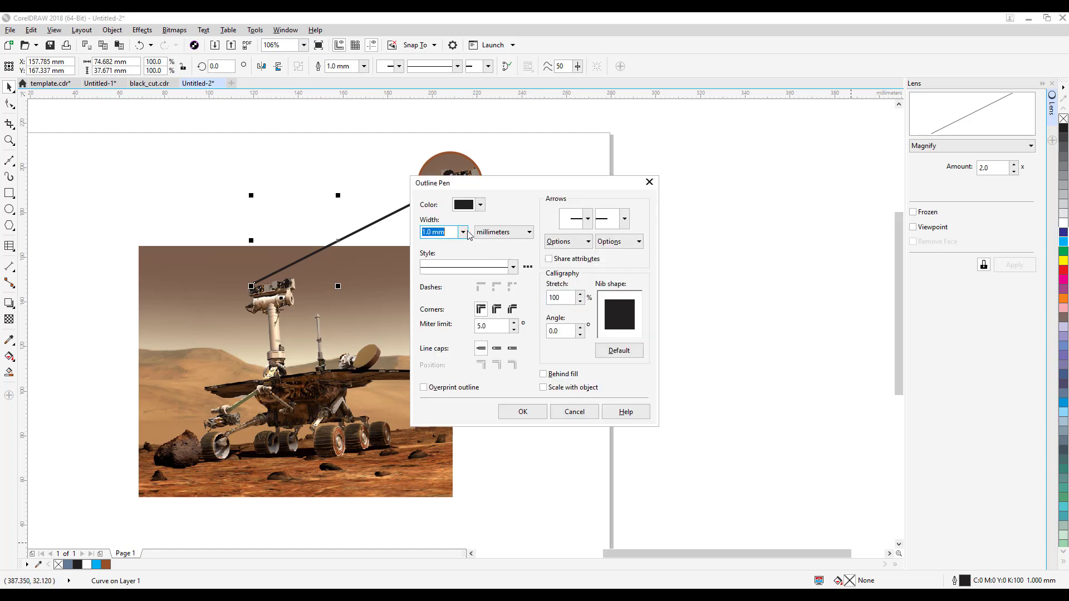
left_click_drag(500, 189, 506, 223)
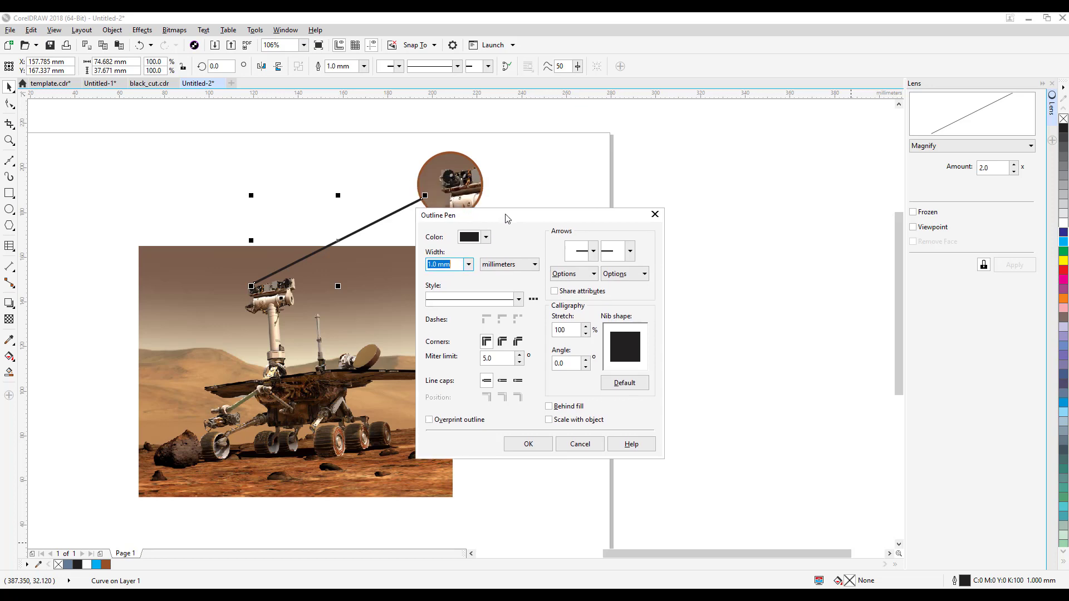
left_click(486, 239)
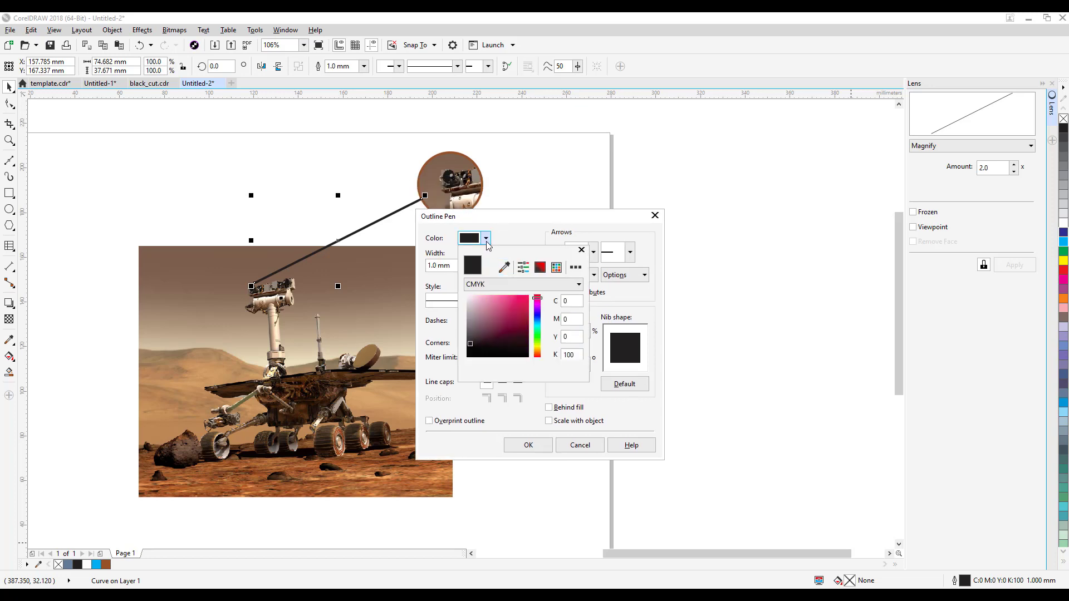
left_click(504, 270)
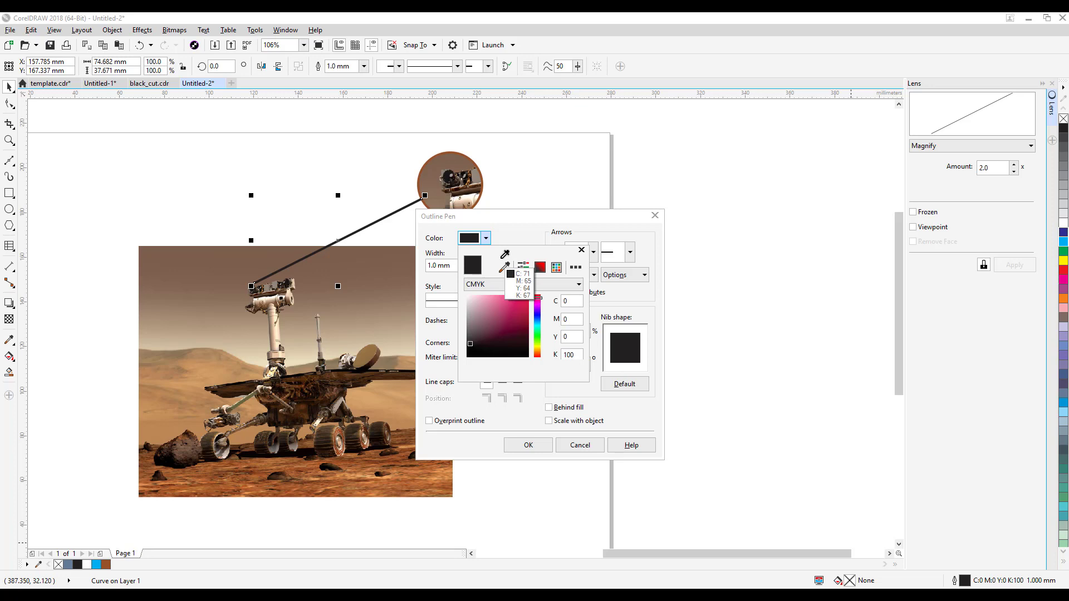
left_click(483, 177)
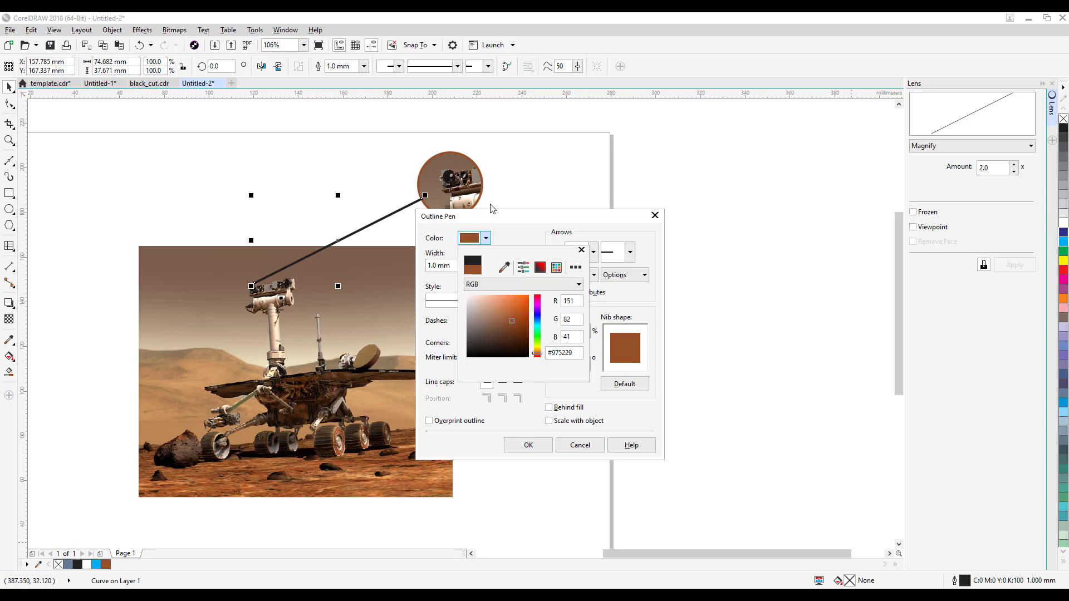
left_click(528, 444)
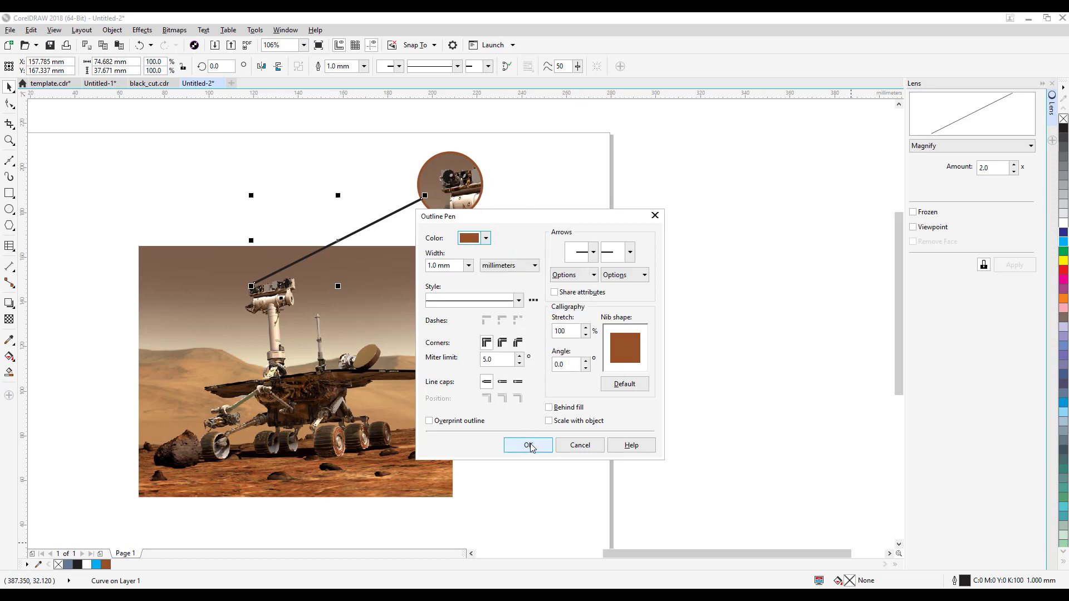
left_click(529, 446)
left_click(671, 416)
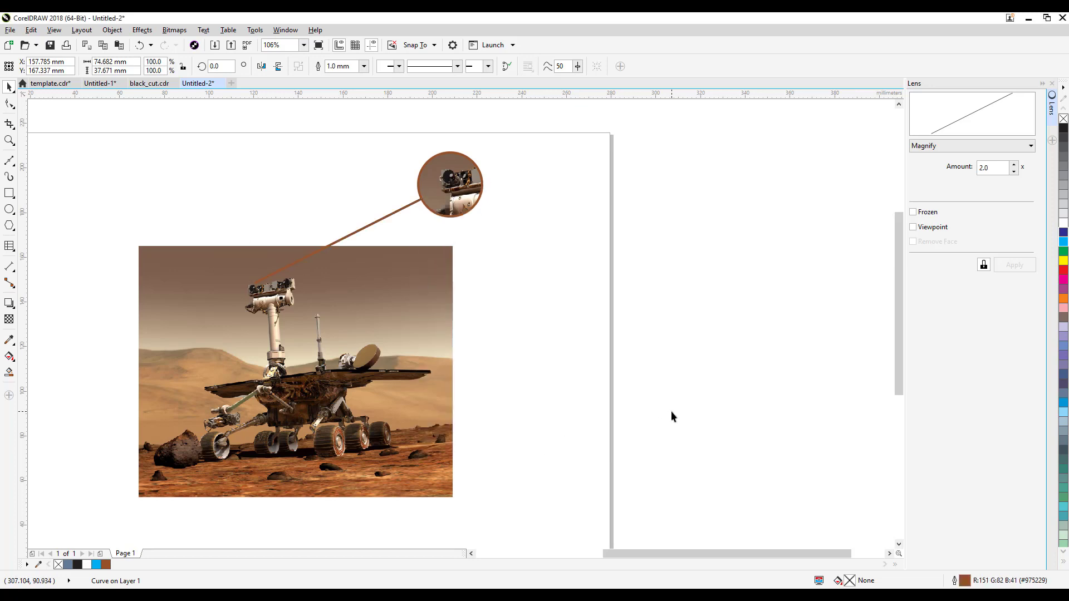
Add a start arrowhead at the line's camera-head end
left_click(300, 264)
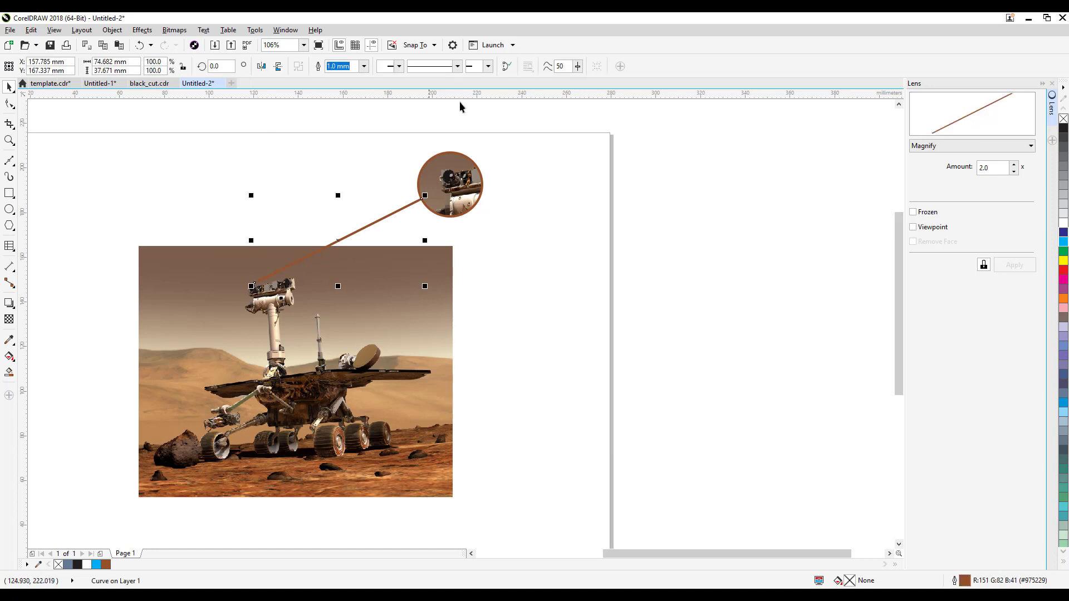
left_click(399, 66)
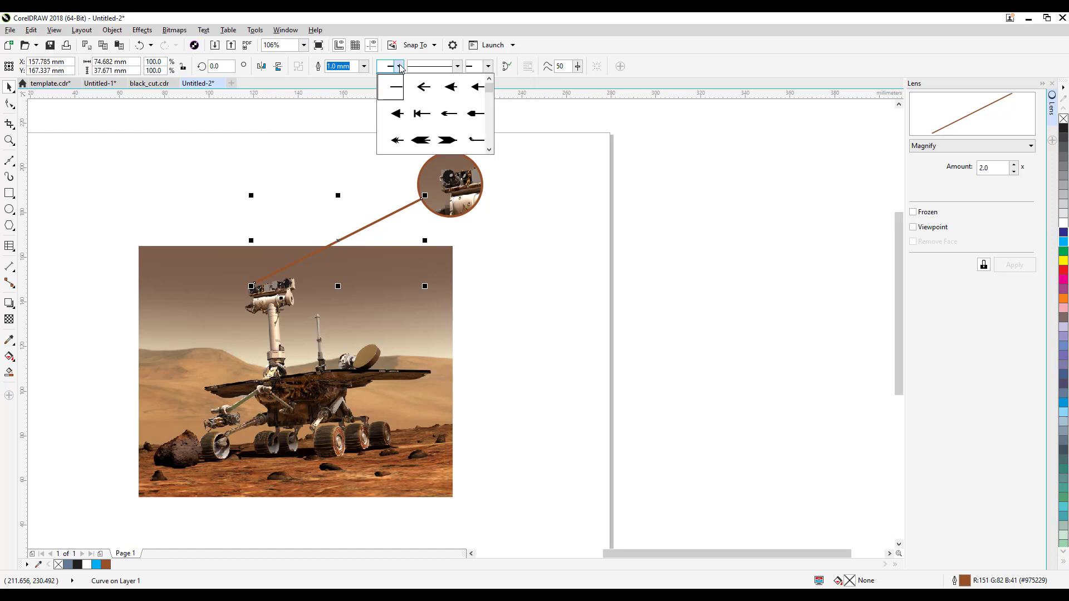
left_click(397, 116)
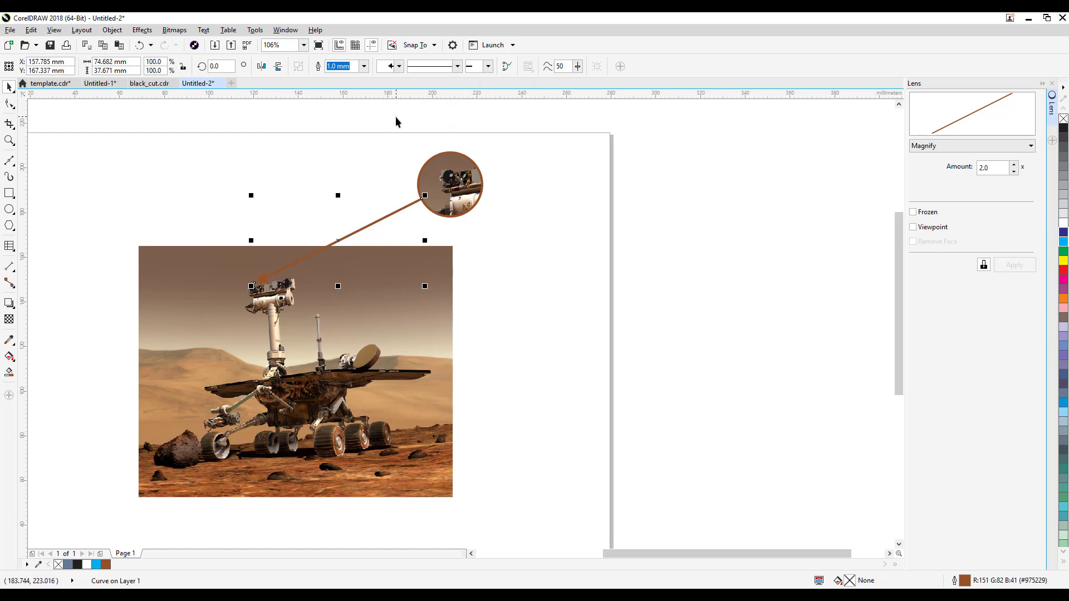
left_click(355, 142)
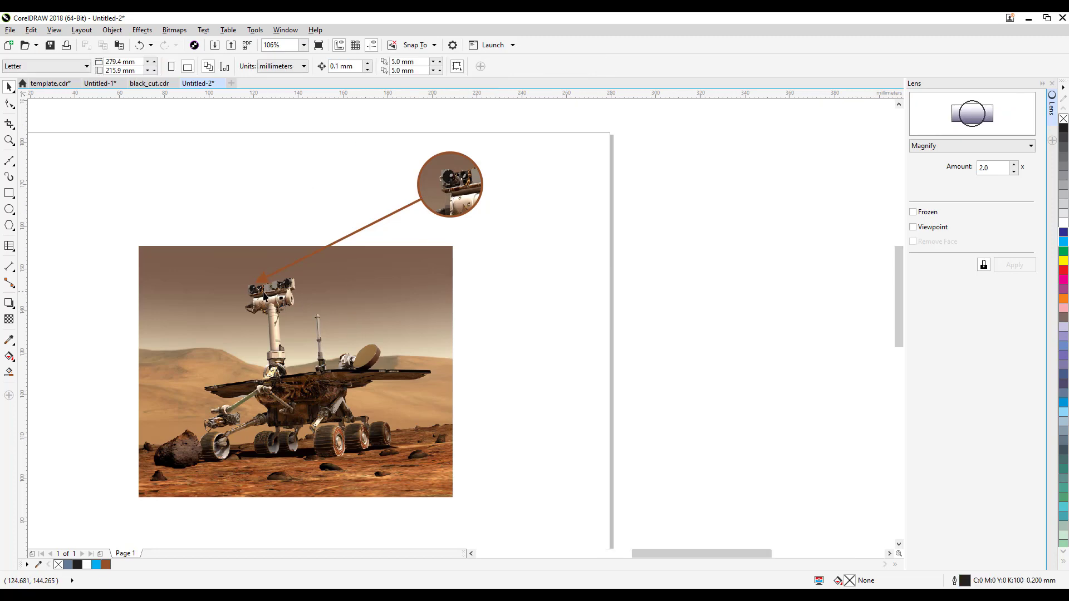
Replace the arrowhead with a square-ended cap at the camera-head end
scroll(265, 298, "up", 2)
scroll(265, 282, "down", 2)
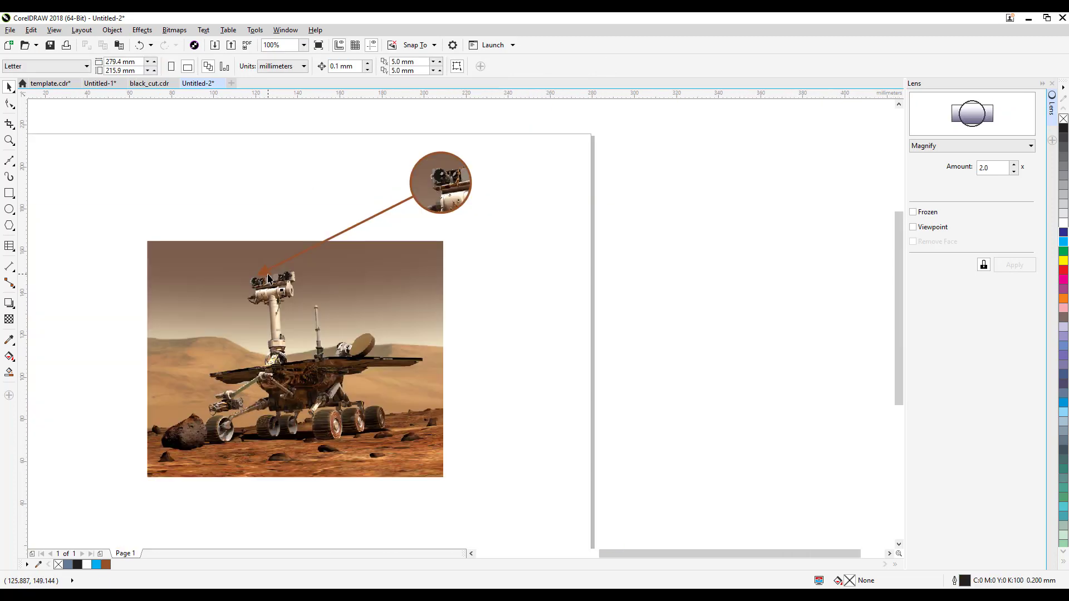
left_click(268, 279)
left_click(385, 237)
left_click(388, 208)
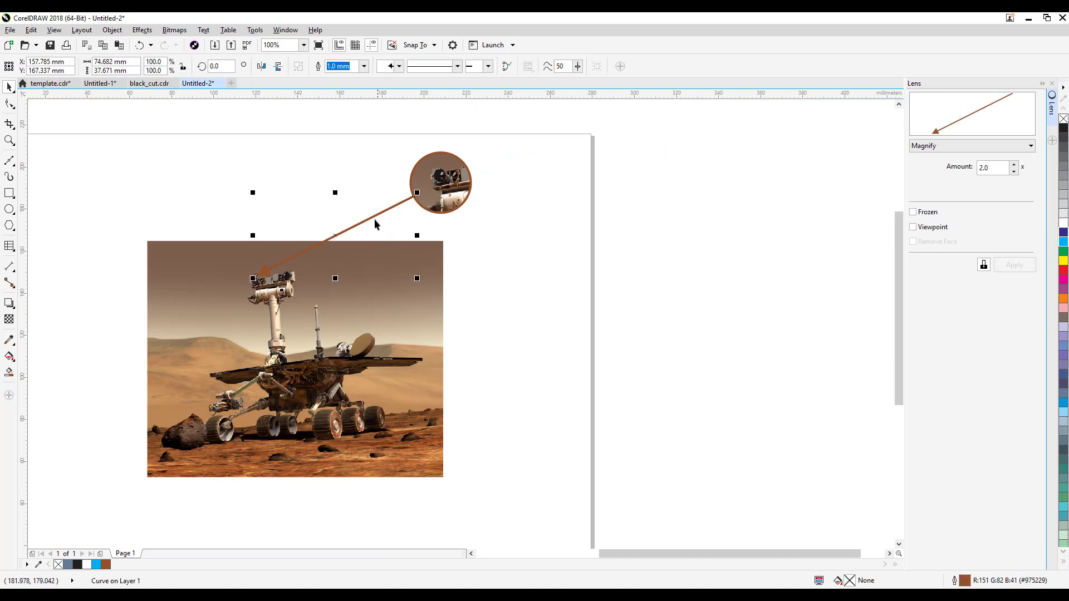
left_click(399, 66)
left_click_drag(489, 84, 490, 120)
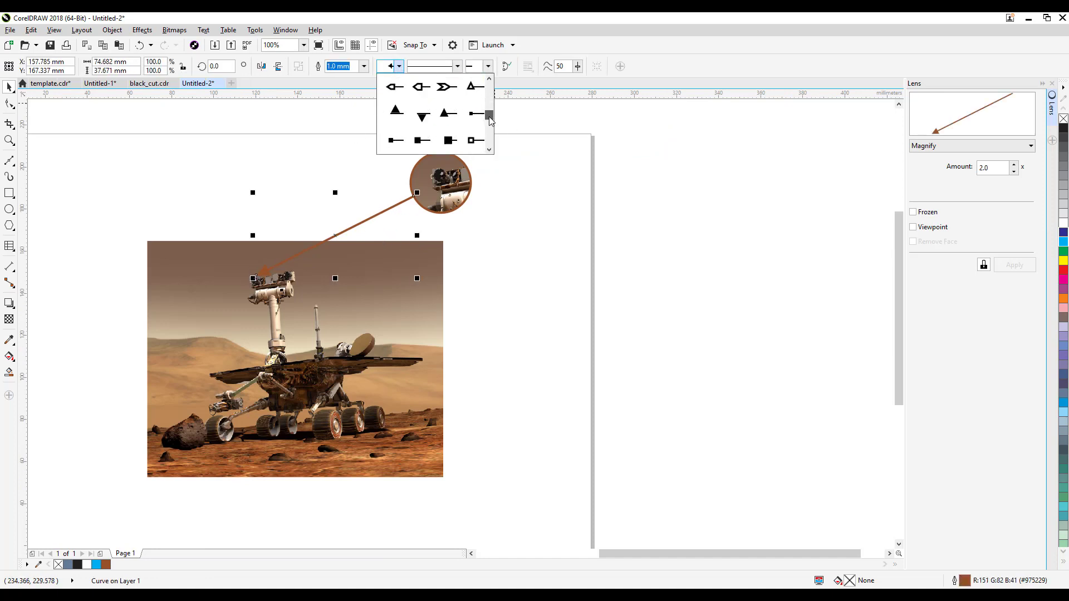
left_click(396, 140)
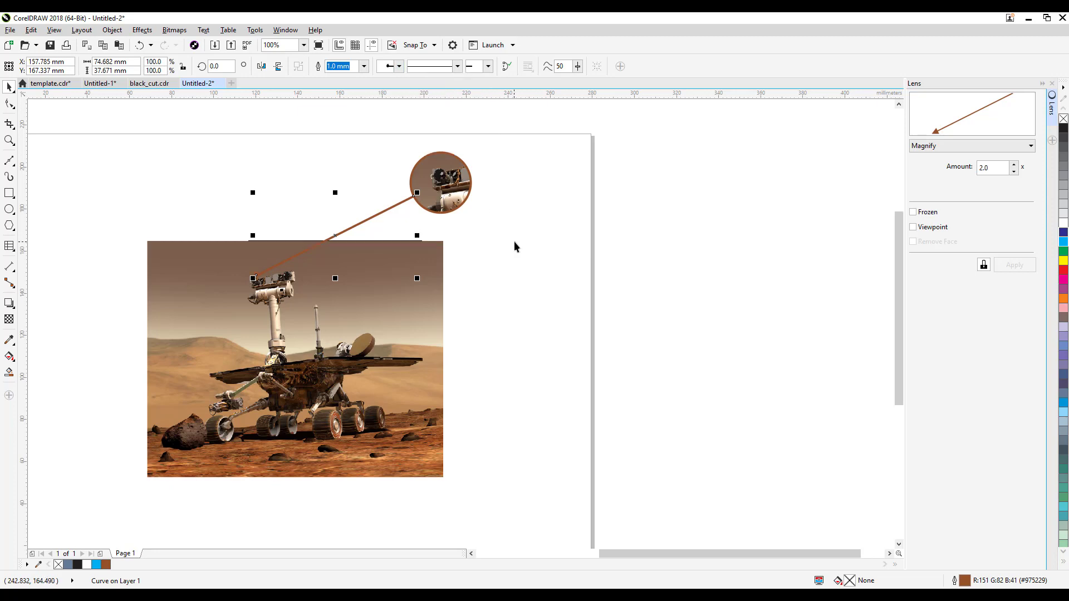
left_click(549, 254)
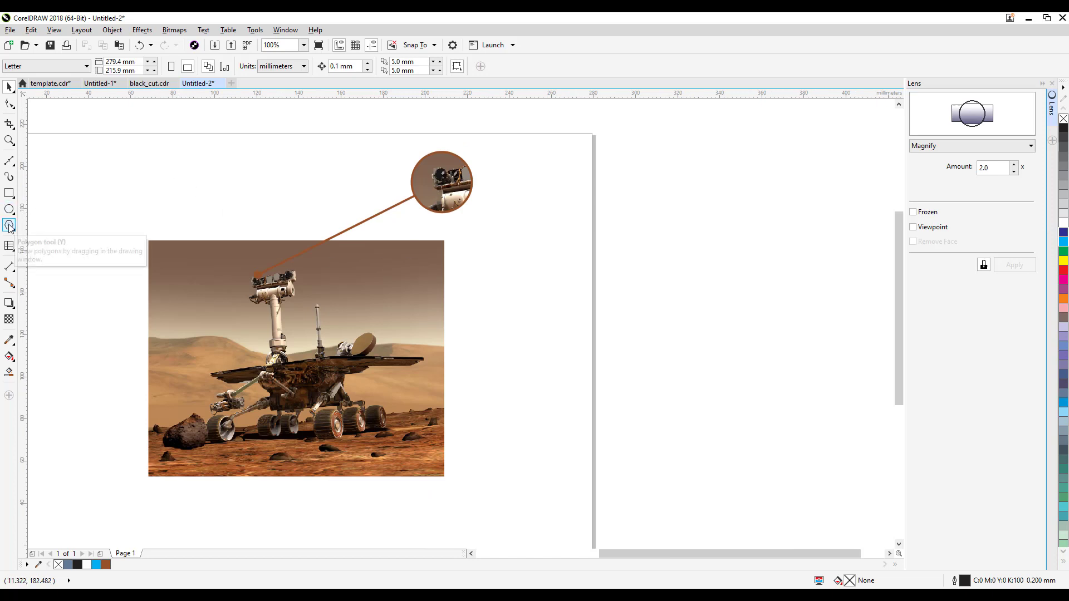
Draw a rectangle over the rover's lower body
left_click(9, 193)
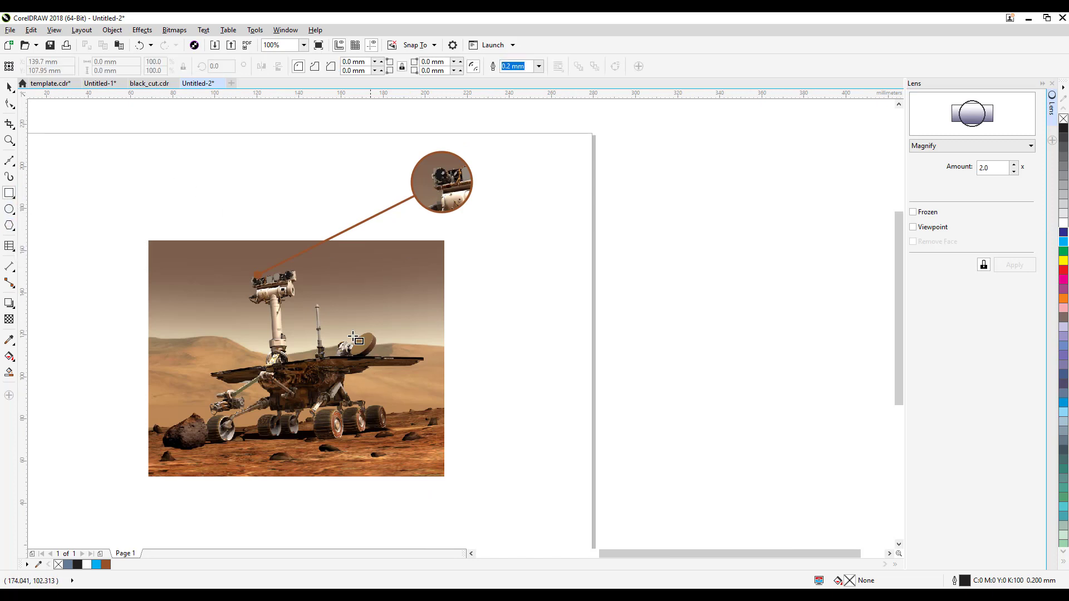
left_click_drag(250, 362, 320, 421)
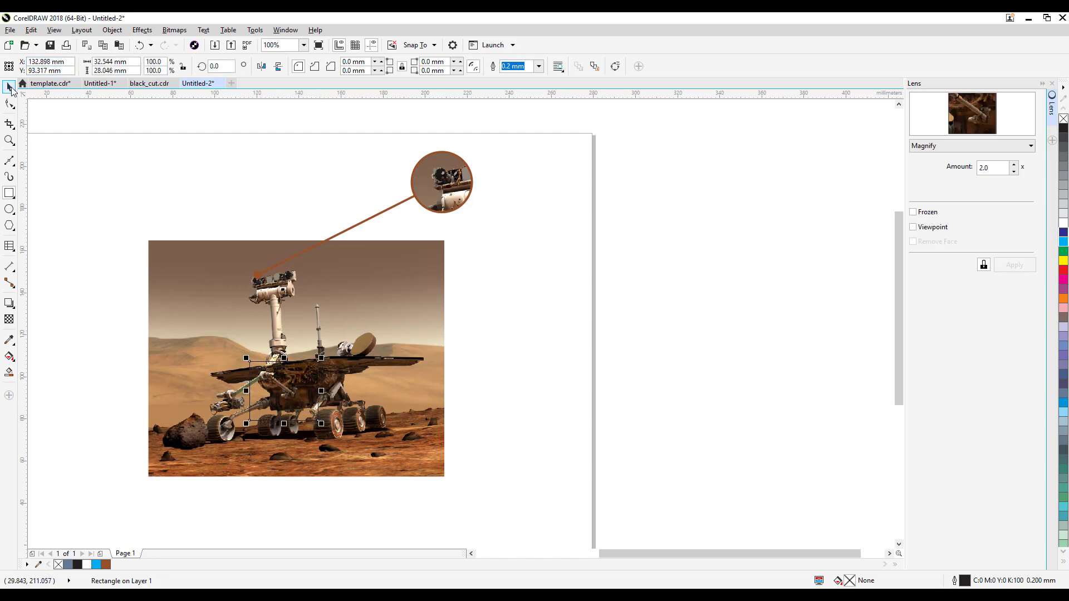
left_click(9, 87)
left_click(282, 397)
Make the rectangle a Magnify lens at 2.4x over the rover's rear wheel
scroll(292, 398, "up", 1)
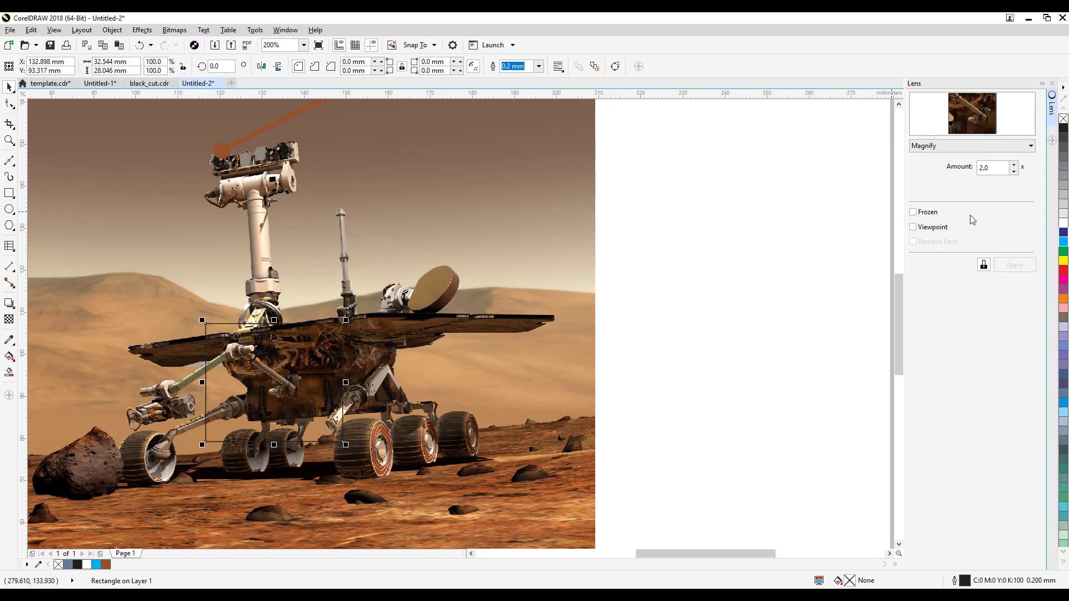
left_click(981, 146)
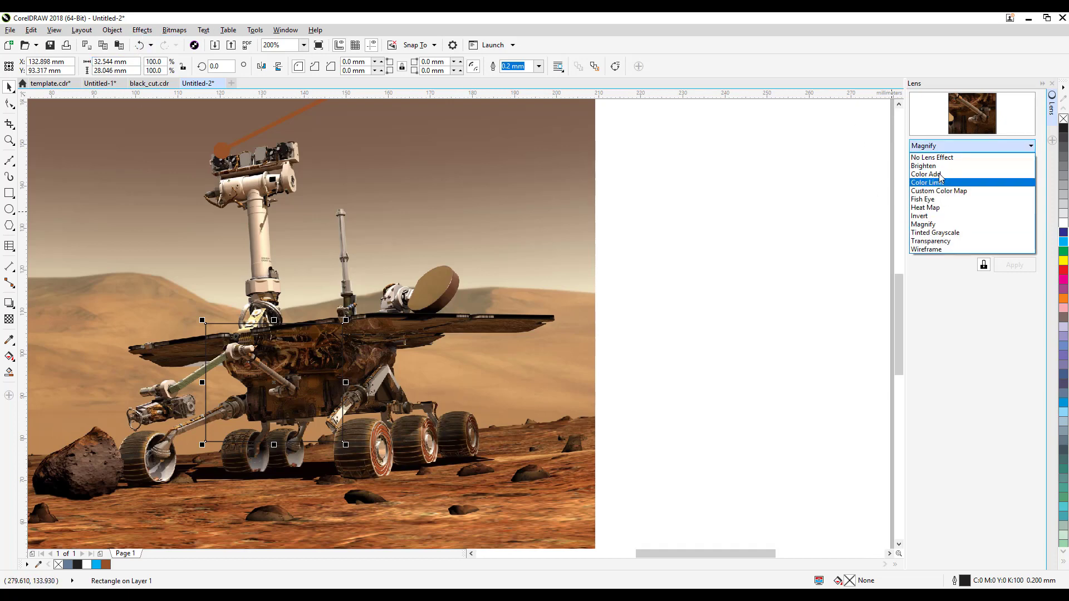
left_click(943, 166)
left_click(958, 146)
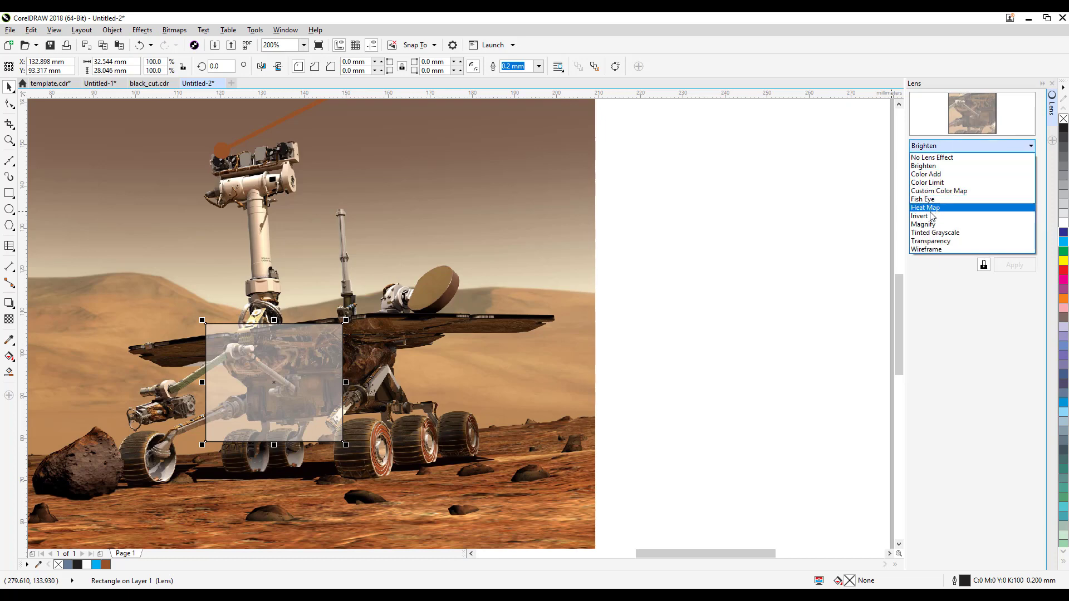
left_click(925, 224)
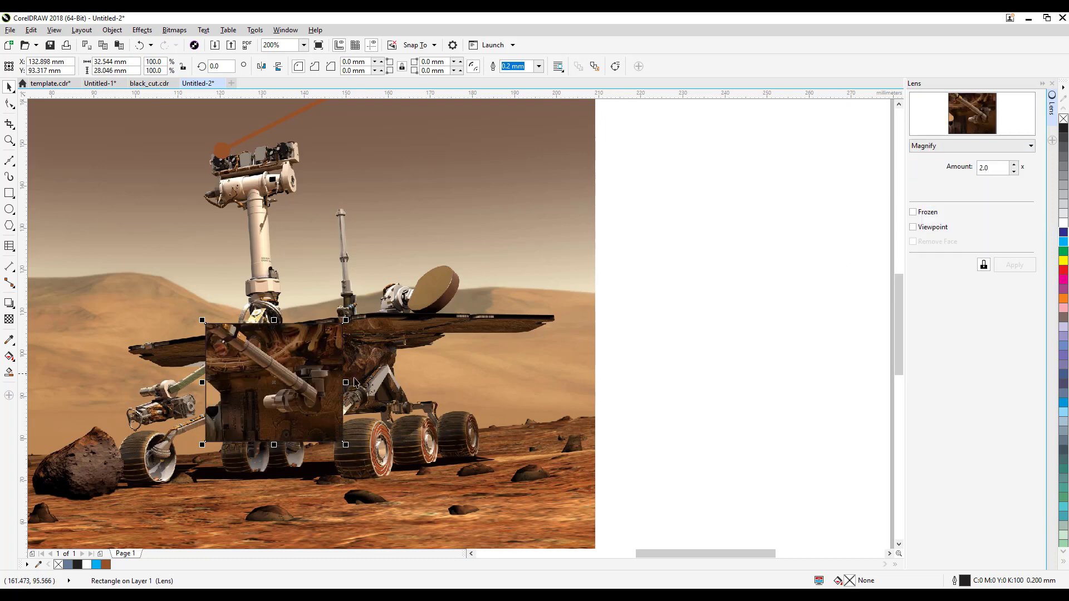
left_click_drag(308, 401, 360, 411)
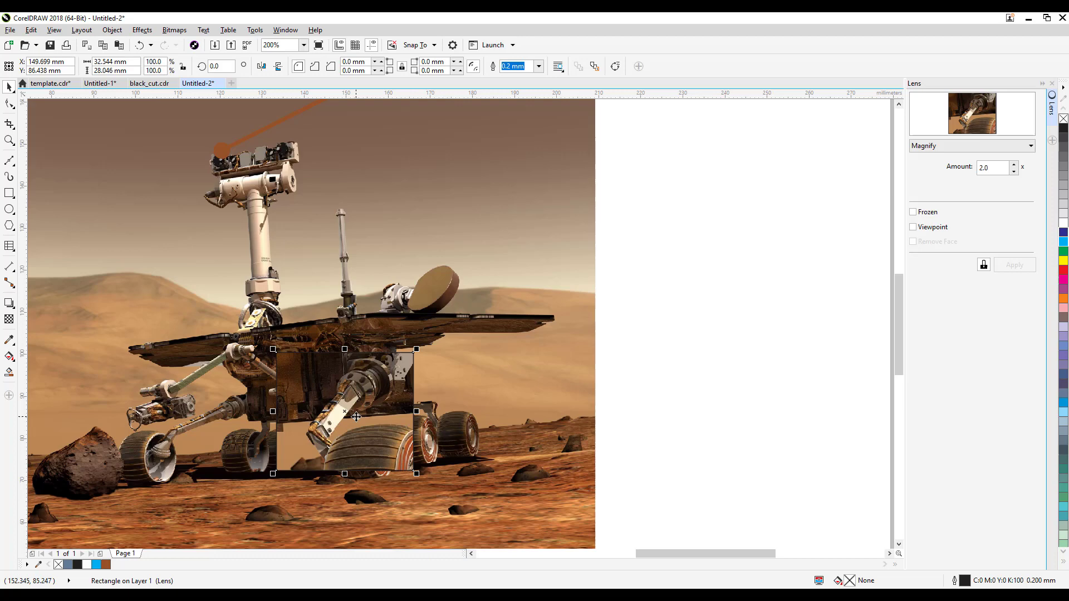
left_click(1014, 164)
left_click(1014, 165)
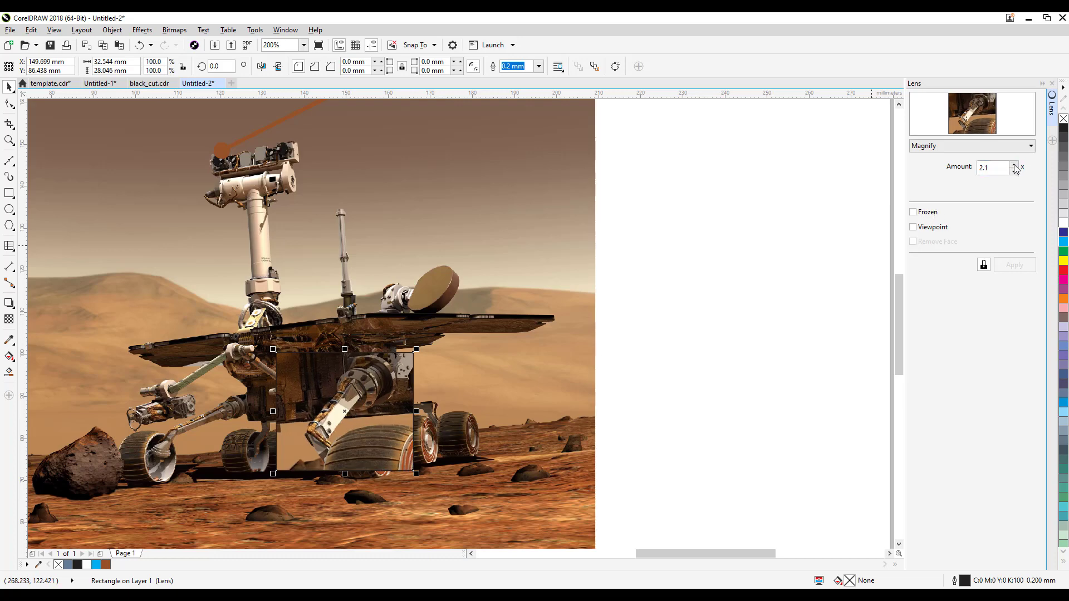
left_click(1014, 164)
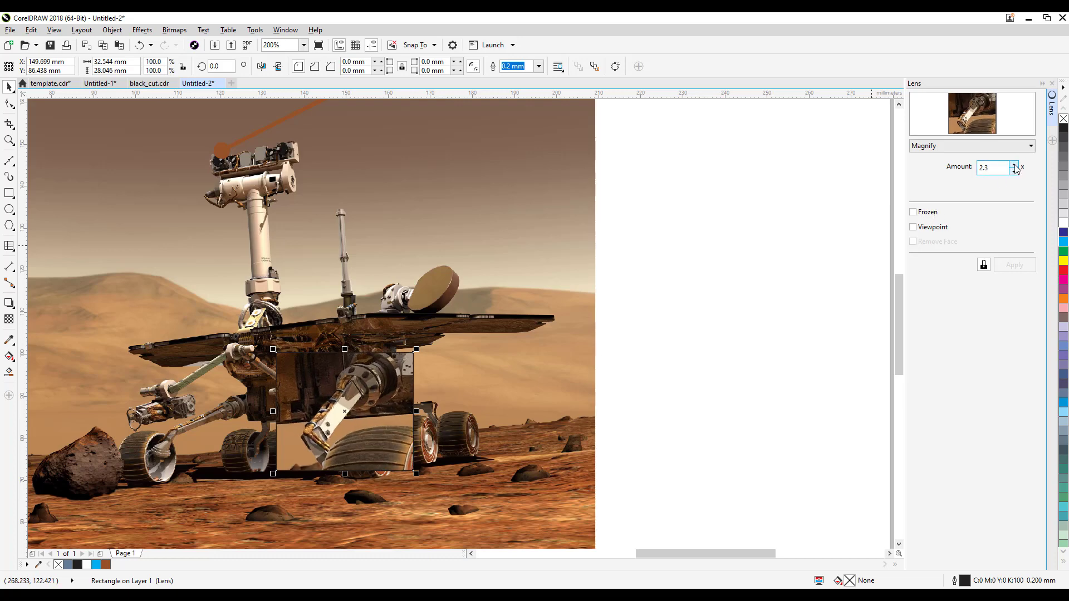
left_click(1014, 165)
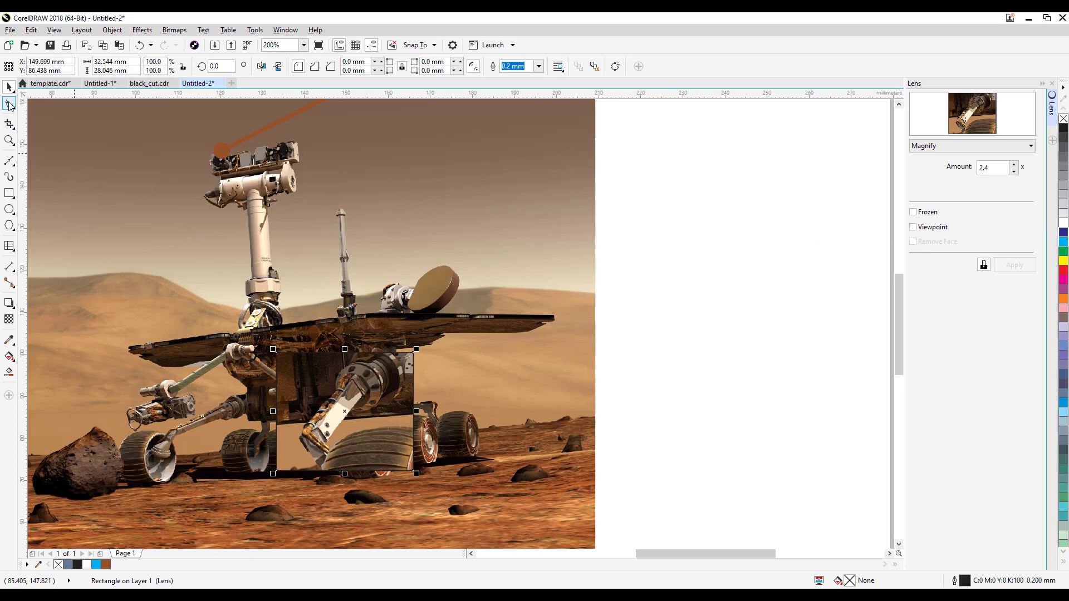
Round the lens rectangle's corners to 3.704 mm
left_click(9, 104)
left_click_drag(277, 354, 292, 368)
left_click(10, 87)
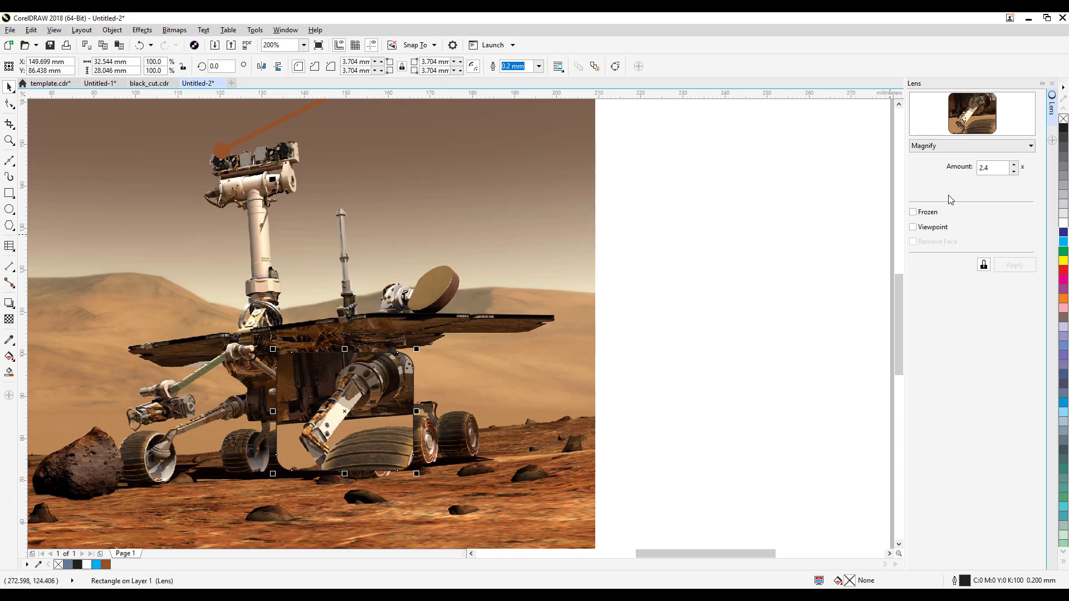
Freeze the 2.4x rounded-square lens and move the frozen copy below-right of the photo
left_click(913, 212)
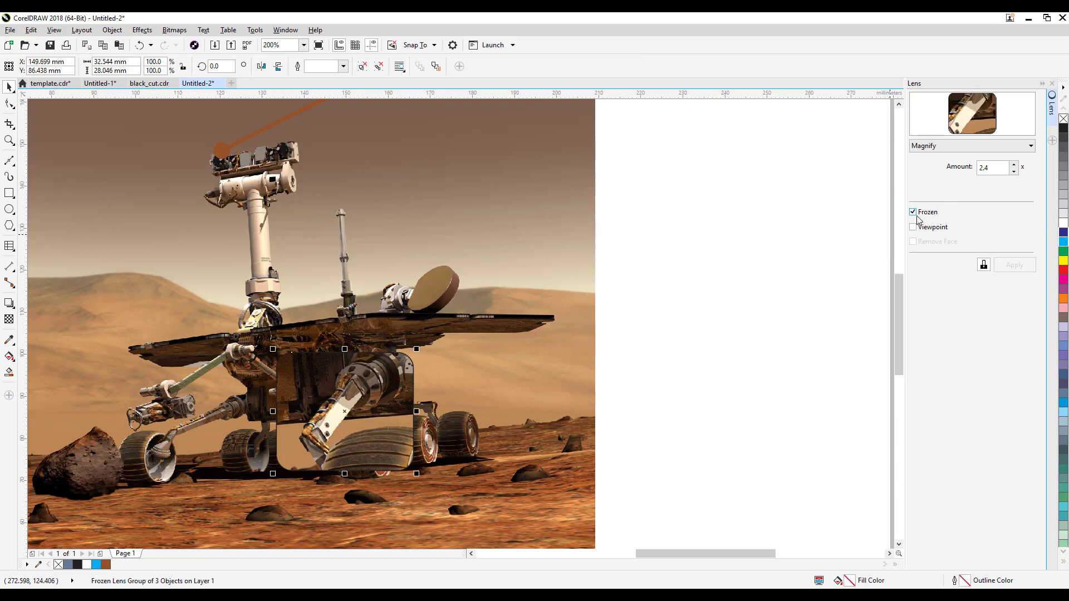
scroll(711, 356, "down", 2)
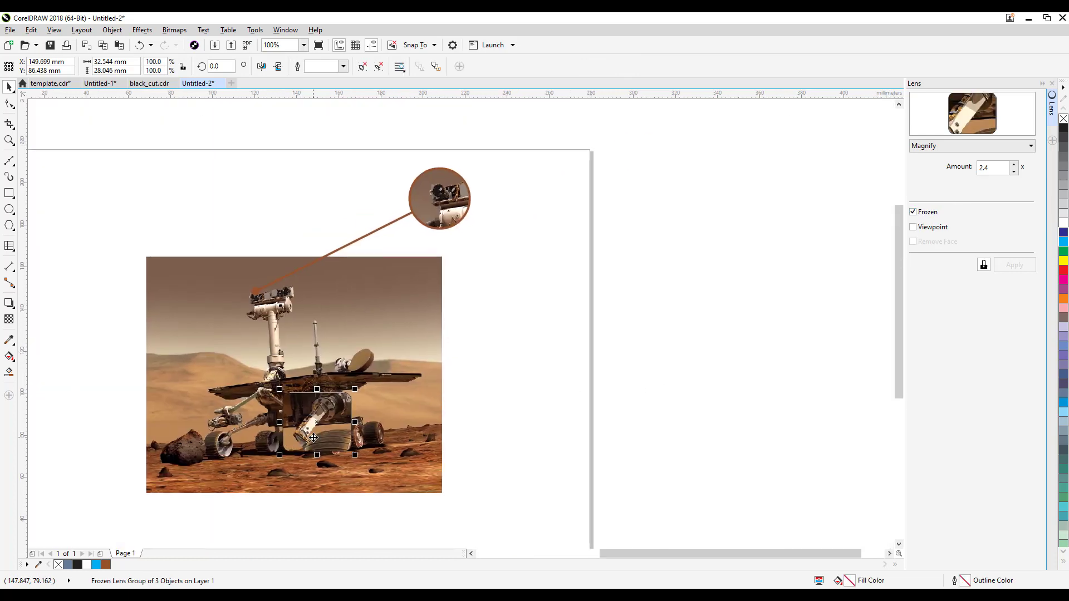
left_click_drag(284, 441, 486, 497)
left_click(576, 490)
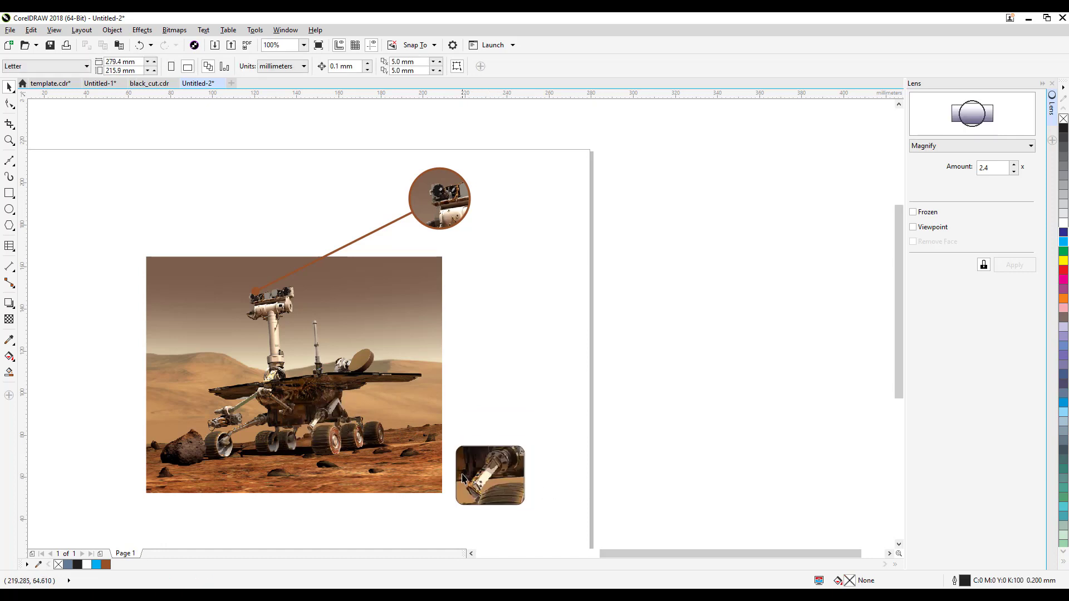
left_click(467, 489)
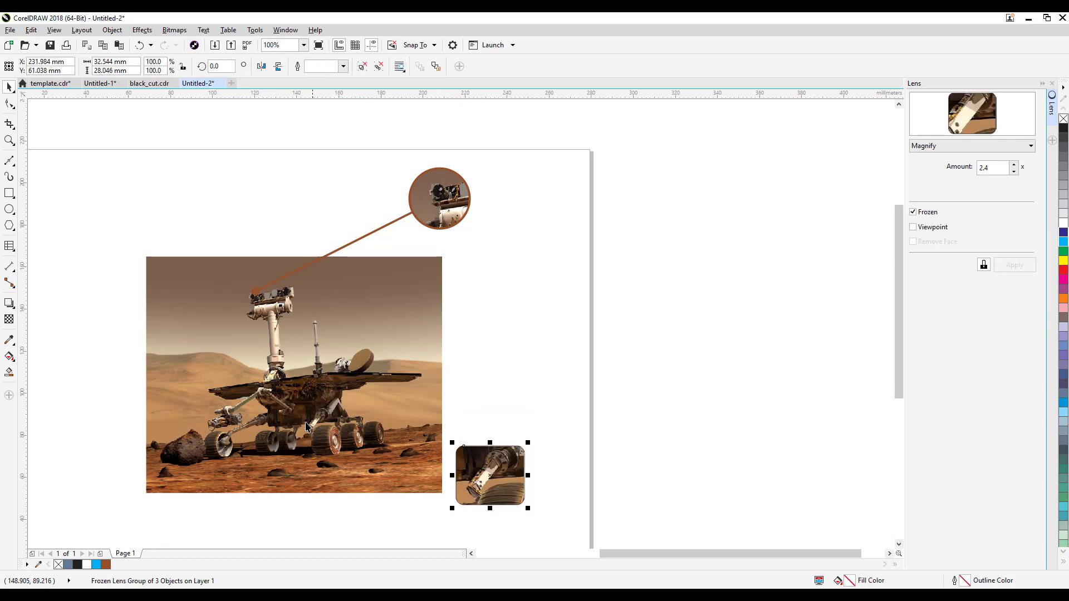
left_click(509, 413)
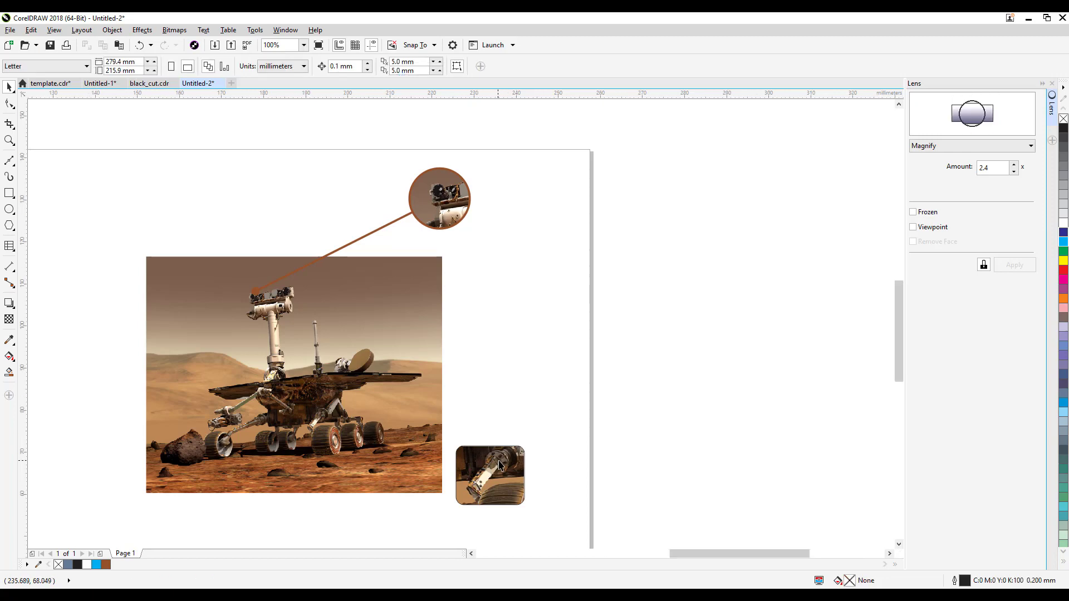
scroll(500, 467, "up", 1)
scroll(499, 466, "down", 1)
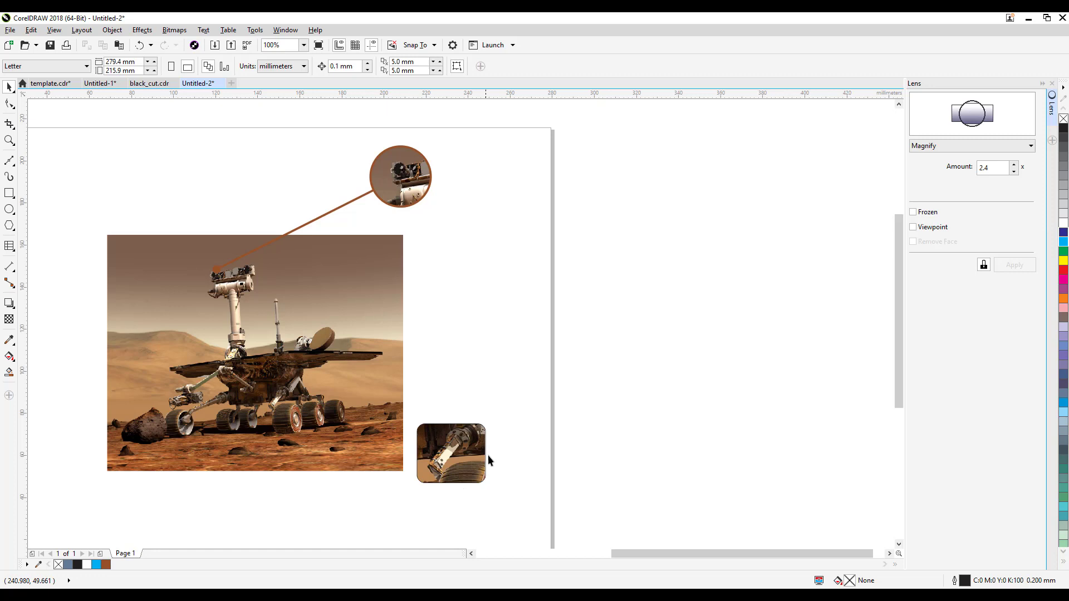
left_click(465, 466)
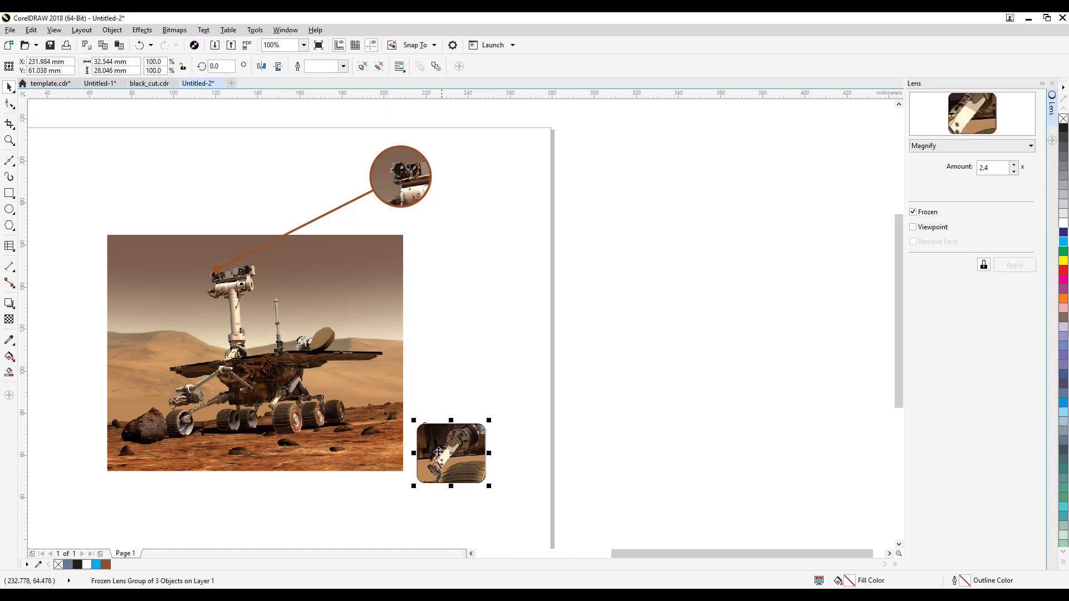
Copy the circular lens's 1.0 mm brown outline pen and color onto the rounded-square lens
left_click(31, 30)
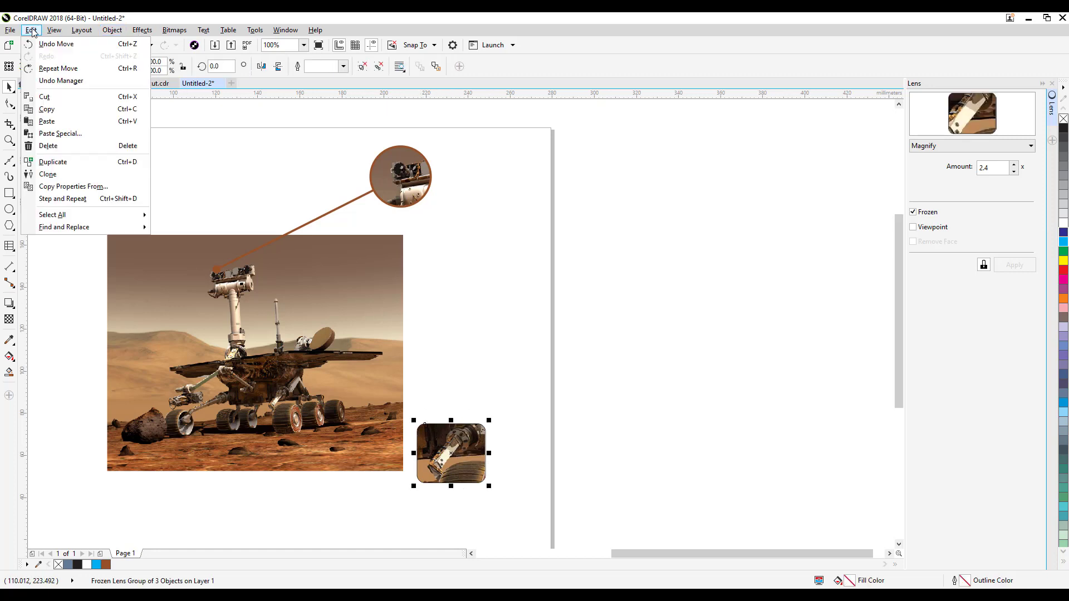
left_click(78, 189)
mouse_move(470, 247)
left_mouse_down()
mouse_move(438, 245)
mouse_move(475, 240)
left_mouse_up()
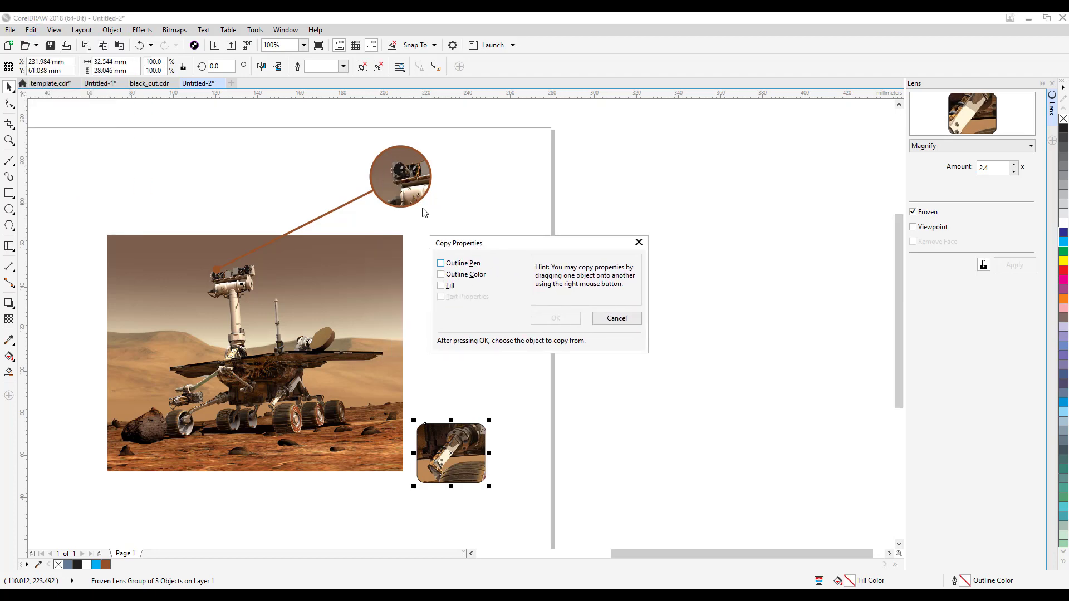
left_click(450, 264)
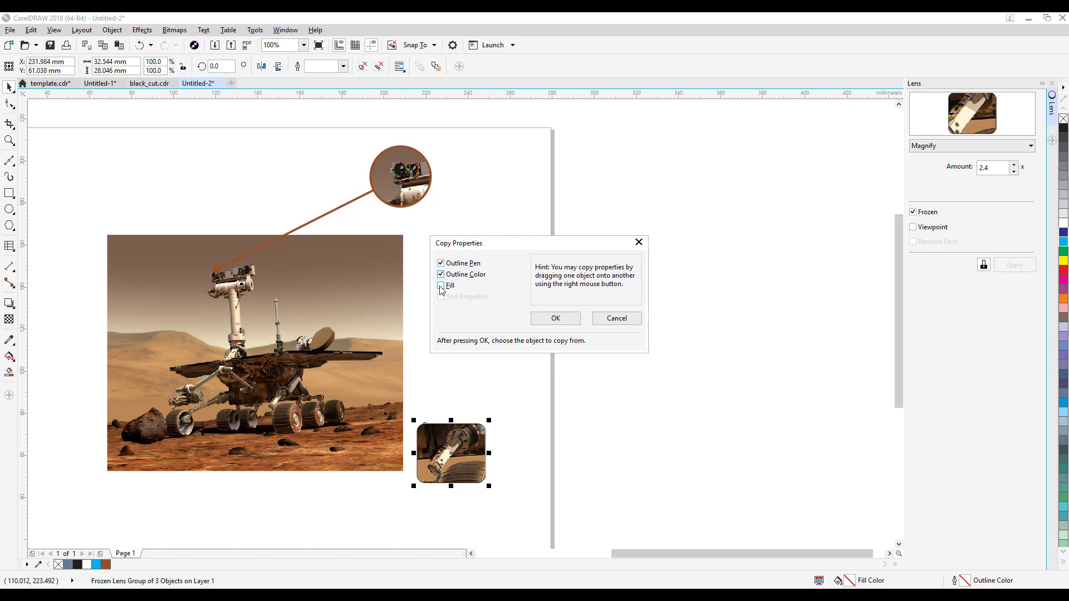
left_click(549, 319)
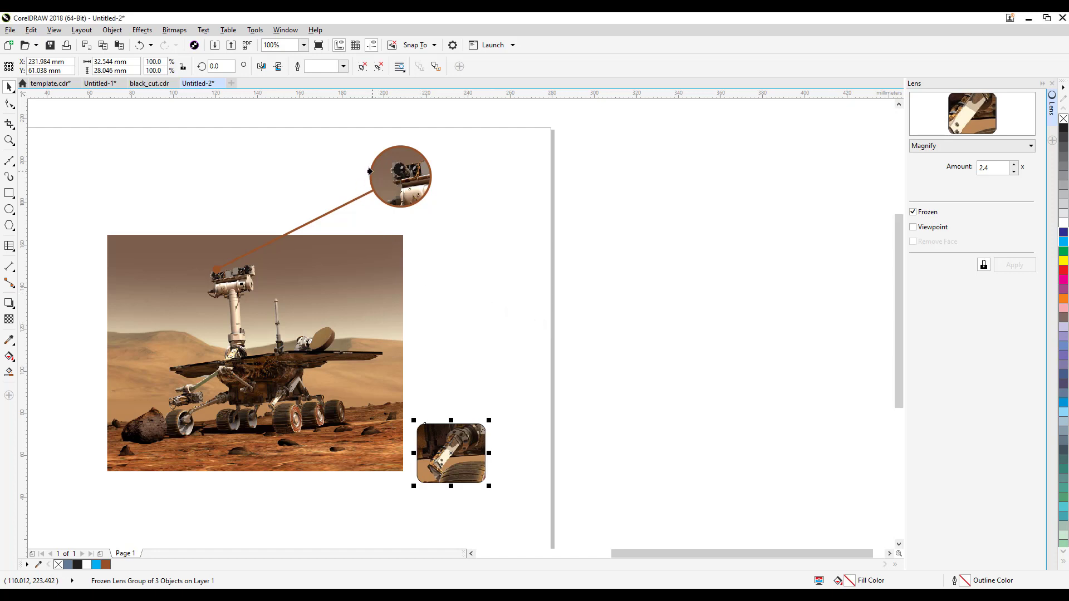
left_click(369, 172)
left_click(437, 255)
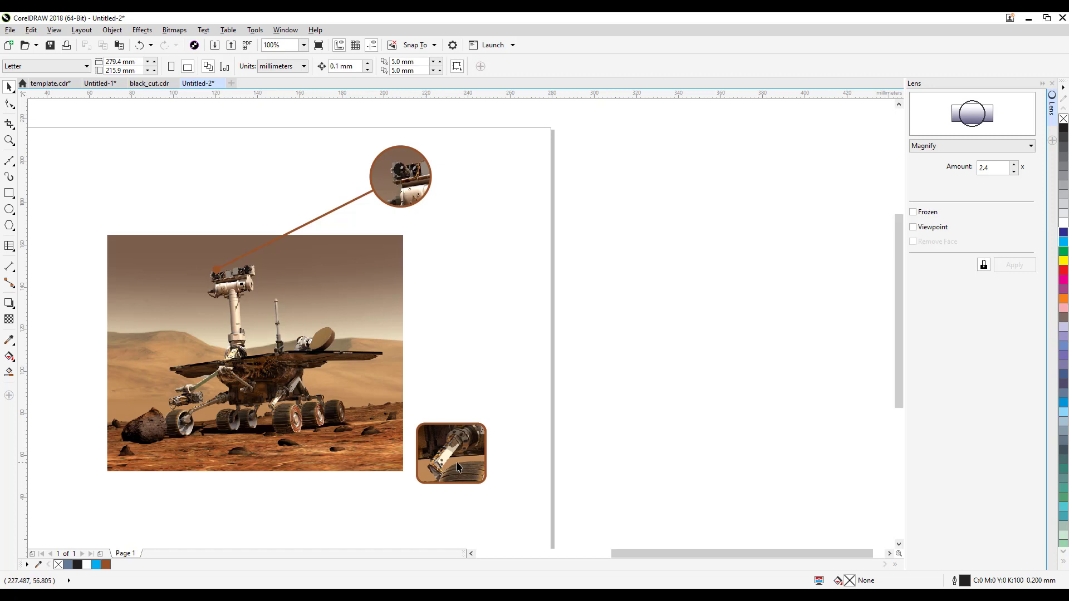
left_click_drag(458, 467, 456, 470)
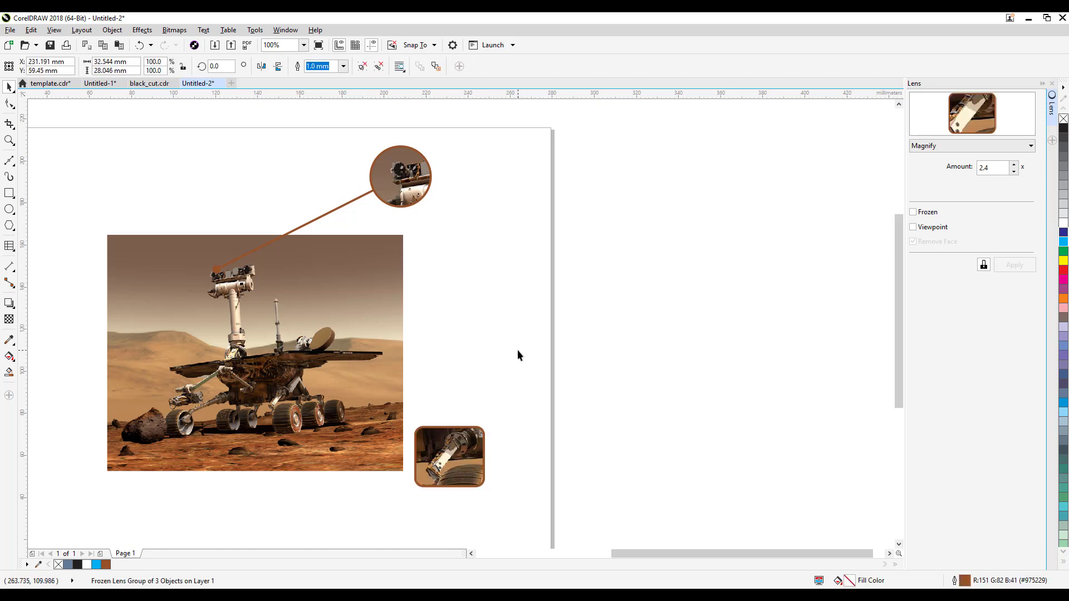
left_click(501, 390)
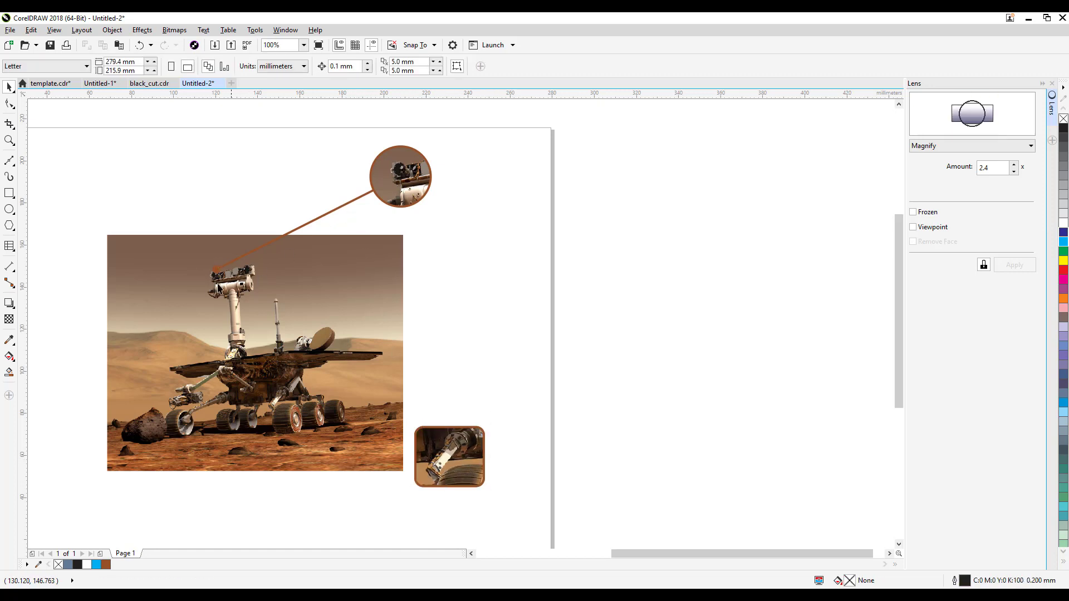
Duplicate the brown callout line and move the copy down toward the lower lens
left_click(321, 222)
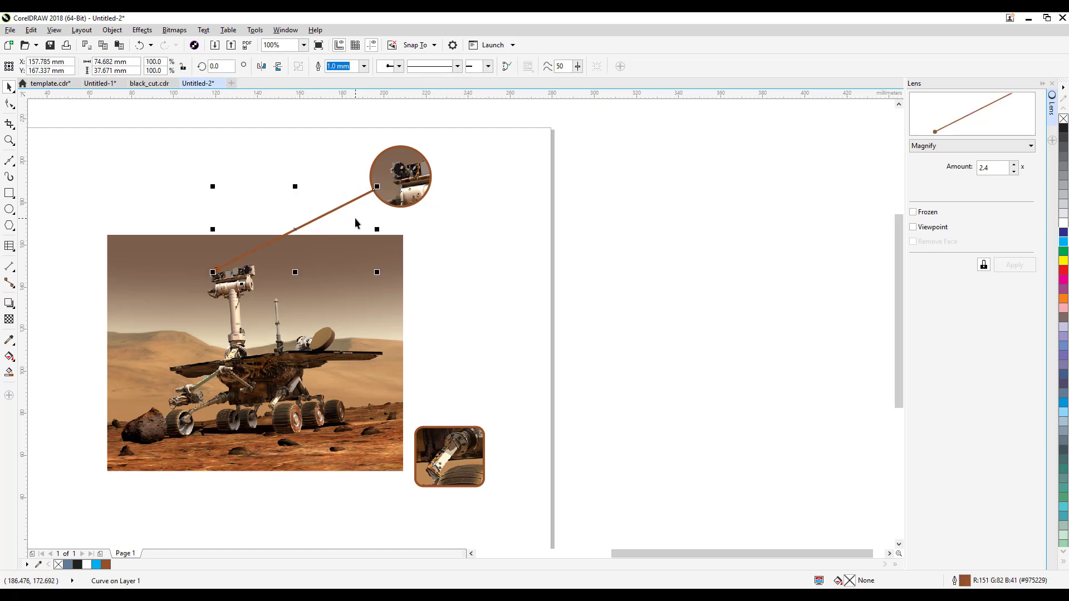
left_click(32, 30)
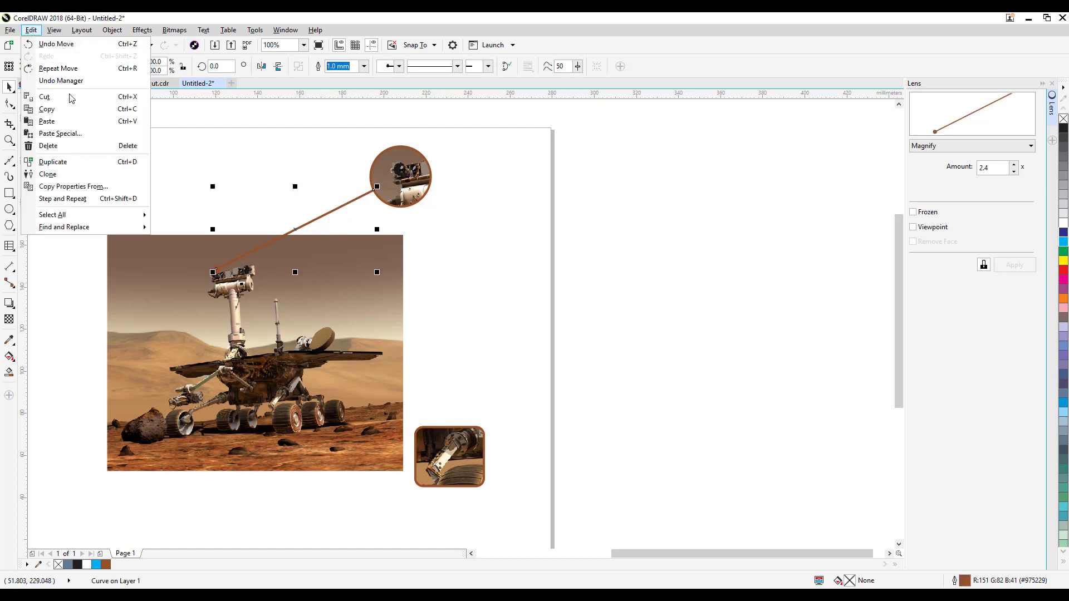
left_click(88, 166)
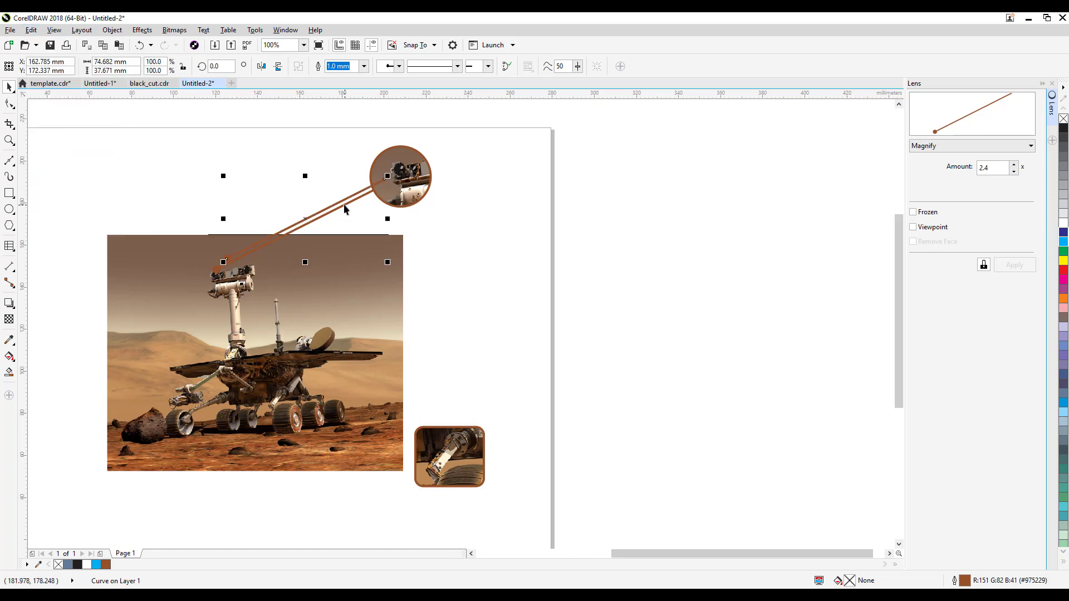
left_click_drag(342, 201, 384, 341)
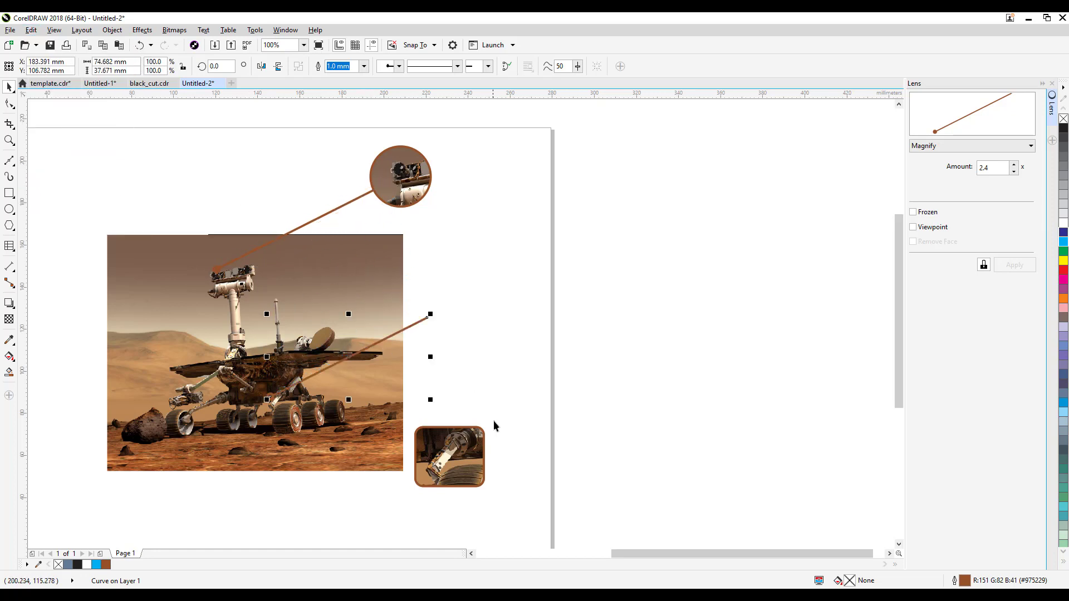
Drag the duplicate line's end node onto the rounded-square lens edge
left_click(9, 104)
left_click_drag(427, 319, 418, 462)
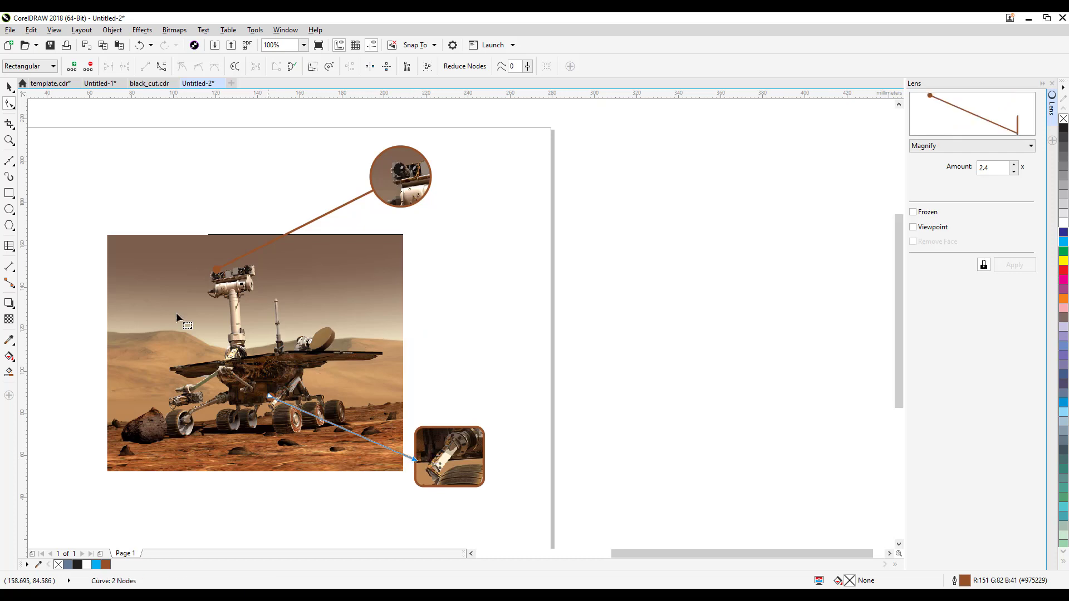
left_click(10, 87)
left_click(472, 313)
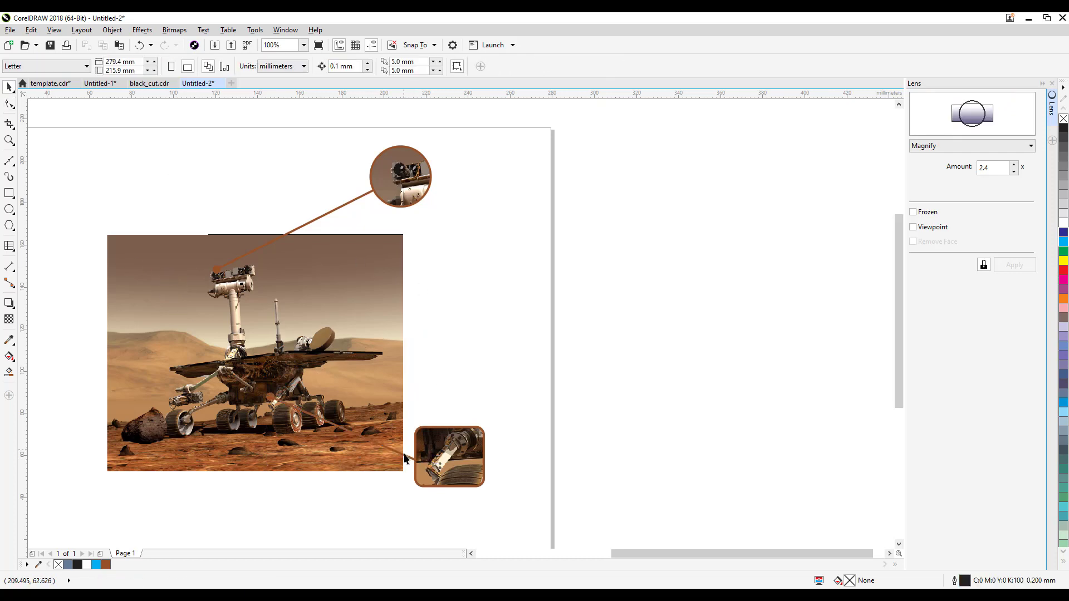